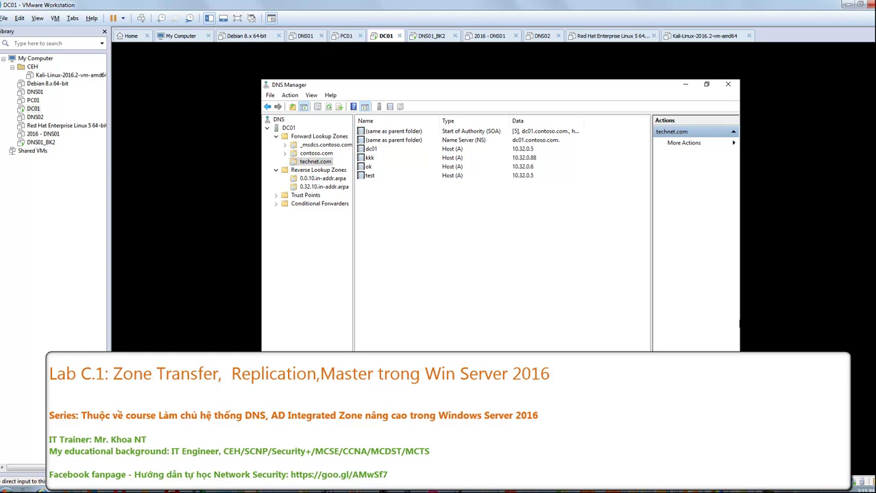
- Browse the _msdcs.contoso.com and technet.com zones in DC01's DNS Manager, then bring up DNS01_BK2
{"action": "left_click", "coordinate": [504, 325]}
{"action": "left_click", "coordinate": [317, 153]}
{"action": "left_click", "coordinate": [324, 146]}
{"action": "left_click", "coordinate": [324, 154]}
{"action": "left_click", "coordinate": [321, 161]}
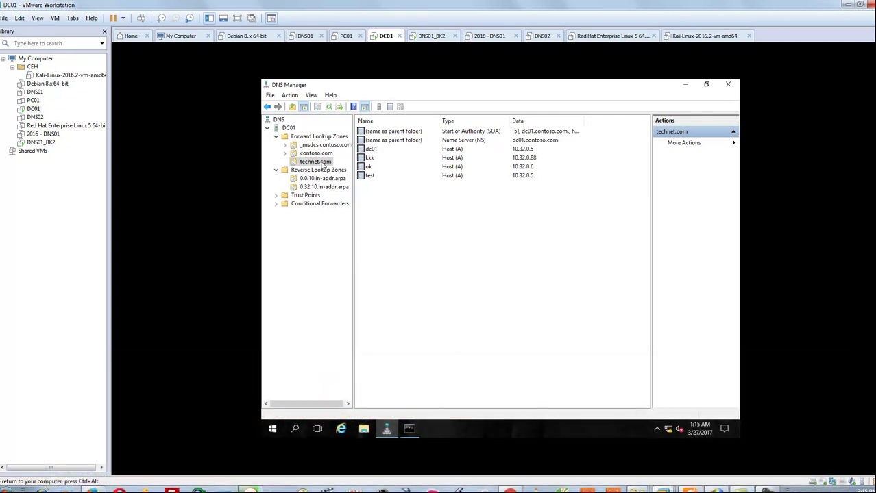
{"action": "left_click", "coordinate": [434, 36]}
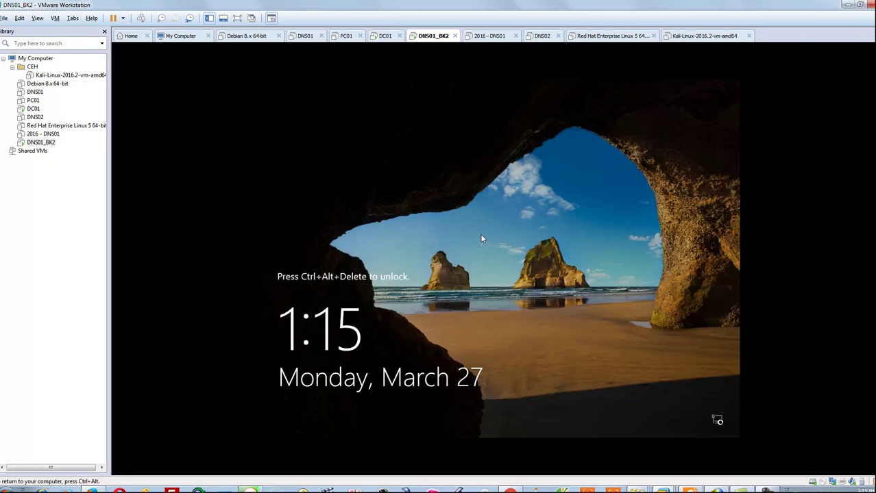
- Sign in to DNS01_BK2 with the administrator password
{"action": "key", "text": "ctrl+alt+Insert"}
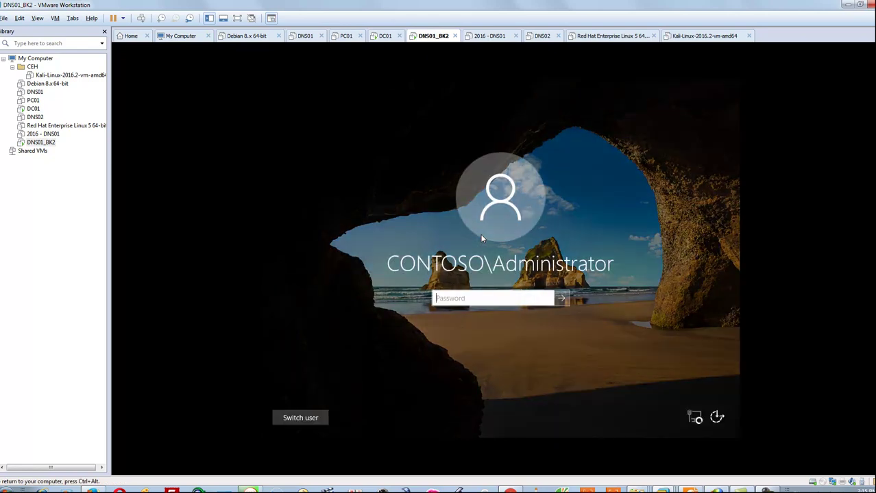
{"action": "type", "text": "Pa$$w0rd1"}
{"action": "key", "text": "Return"}
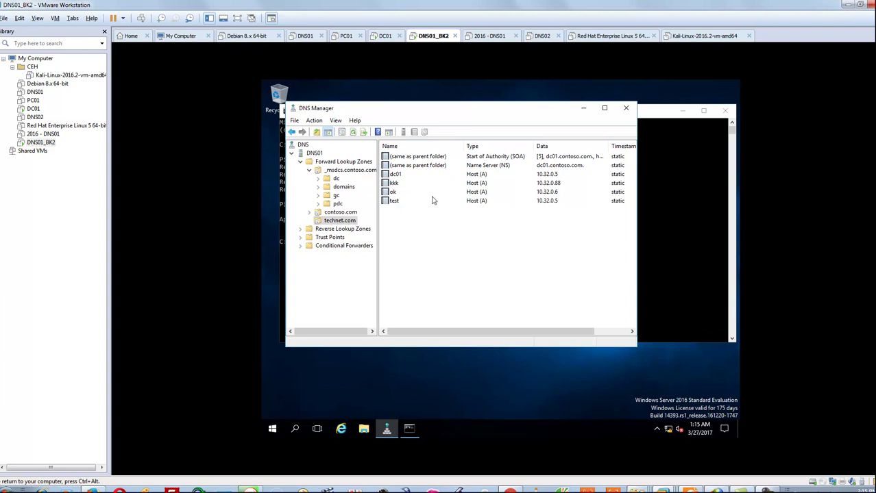
- Check that the secondary technet.com zone's SOA serial number is 5, then return to DC01
{"action": "left_click", "coordinate": [436, 159]}
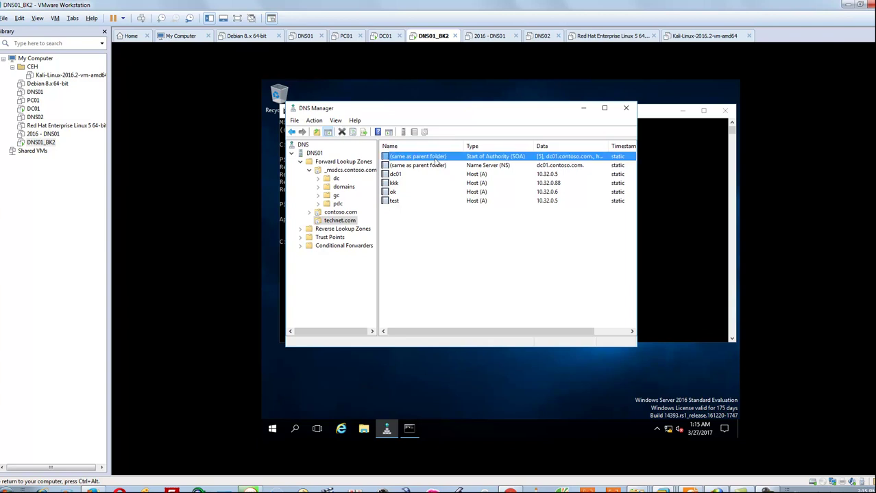
{"action": "double_click", "coordinate": [436, 159]}
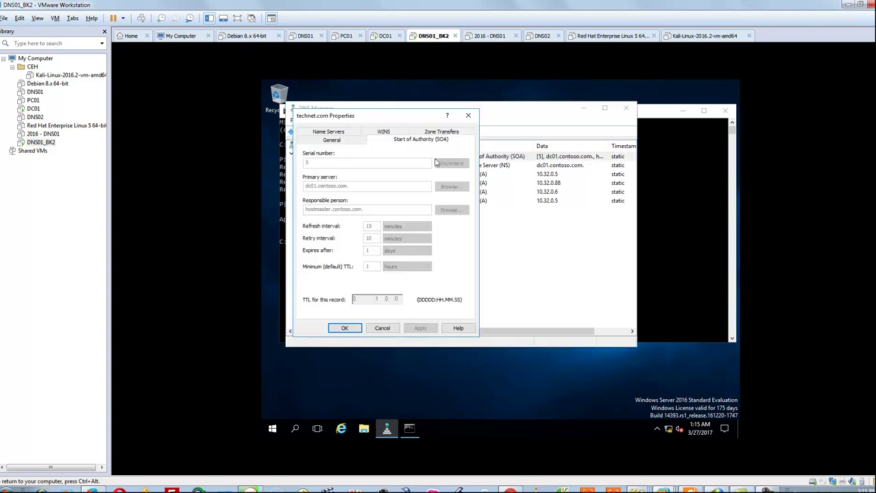
{"action": "left_click", "coordinate": [389, 328]}
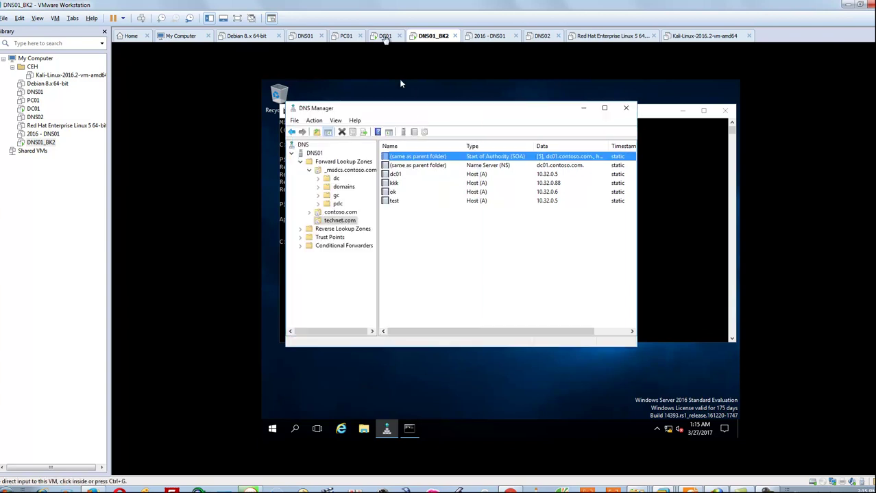
{"action": "left_click", "coordinate": [346, 36]}
- On DC01, add host record ff at 10.32.0.6 to technet.com, then go back to DNS01_BK2
{"action": "left_click", "coordinate": [385, 36]}
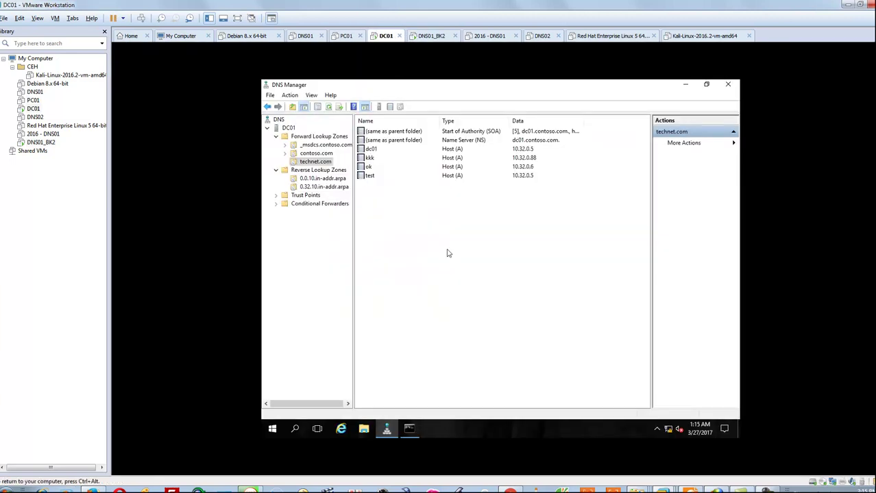
{"action": "right_click", "coordinate": [450, 217]}
{"action": "left_click", "coordinate": [471, 240]}
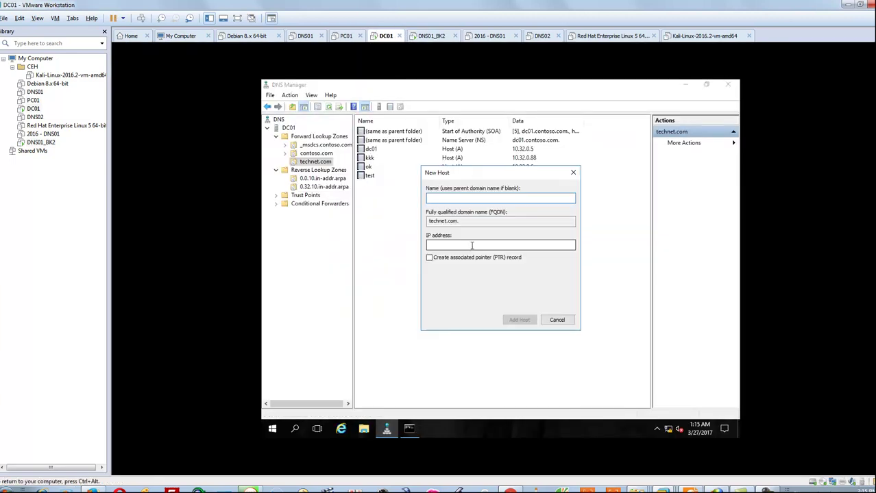
{"action": "type", "text": "ff"}
{"action": "left_click", "coordinate": [473, 245]}
{"action": "type", "text": "10.32.0.1"}
{"action": "key", "text": "Return"}
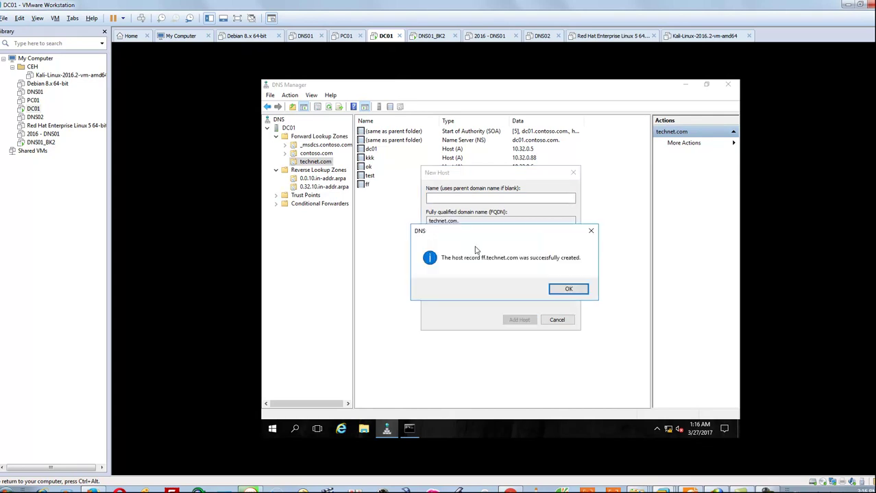
{"action": "left_click", "coordinate": [579, 289]}
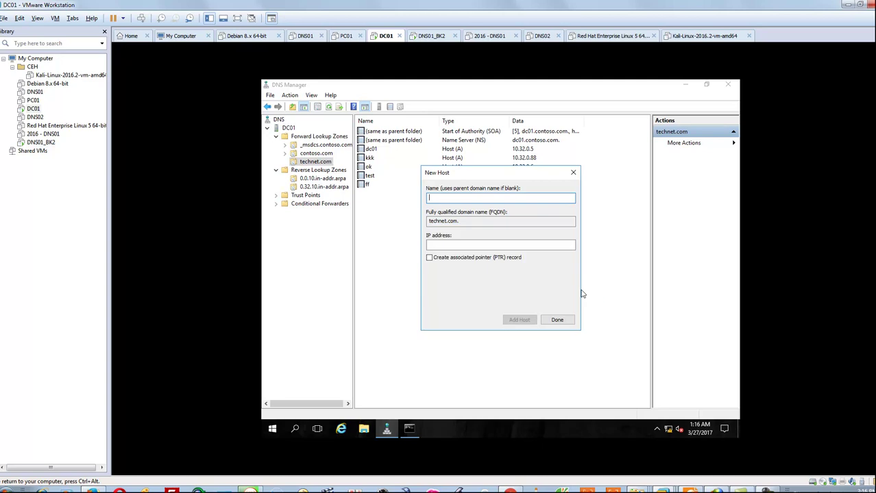
{"action": "left_click", "coordinate": [559, 319]}
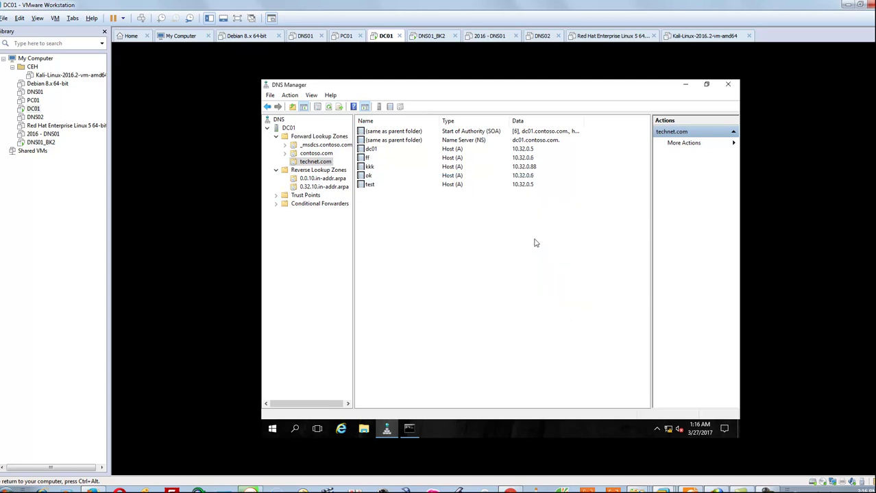
{"action": "left_click", "coordinate": [434, 37]}
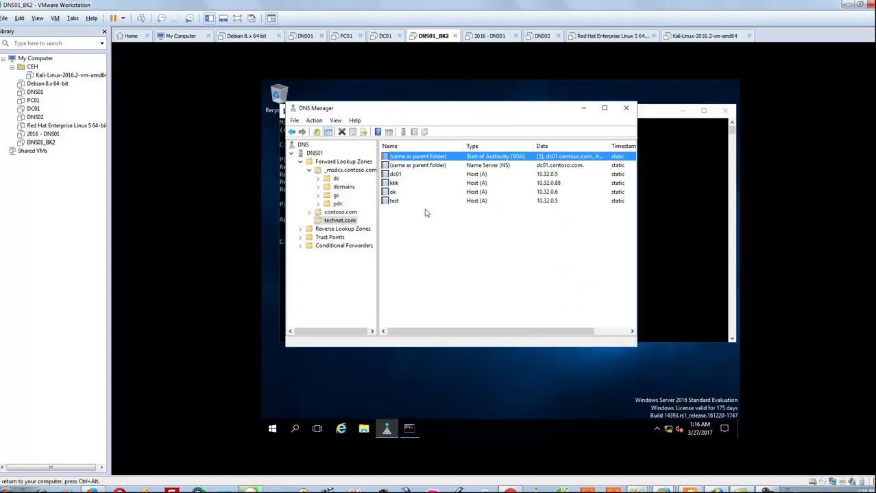
- Reload DNS01_BK2's technet.com zone from the master server and refresh the record list
{"action": "right_click", "coordinate": [356, 219]}
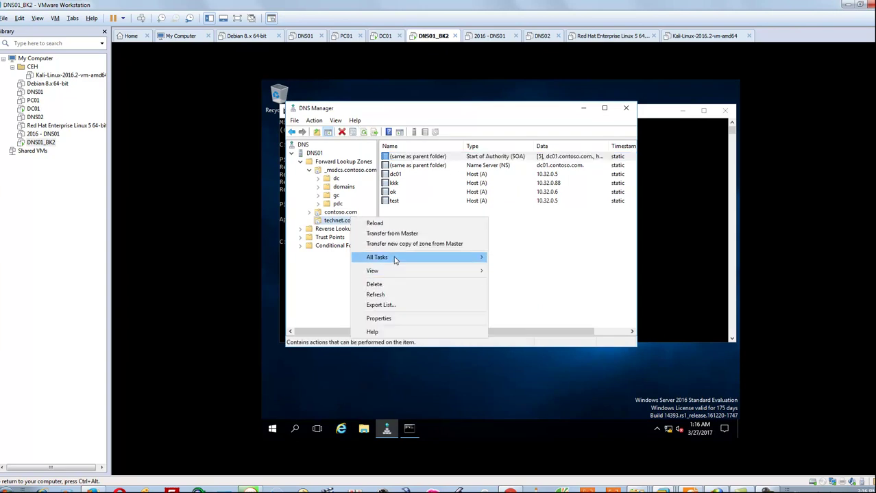
{"action": "left_click", "coordinate": [391, 233]}
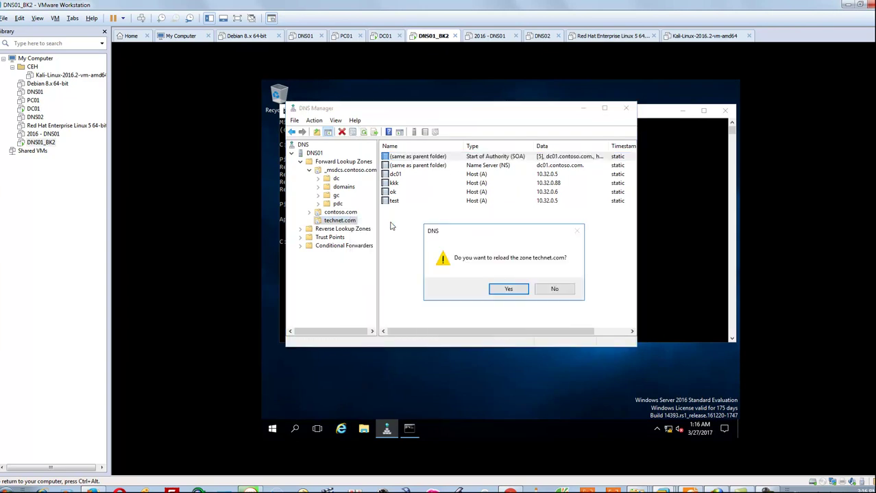
{"action": "left_click", "coordinate": [515, 292]}
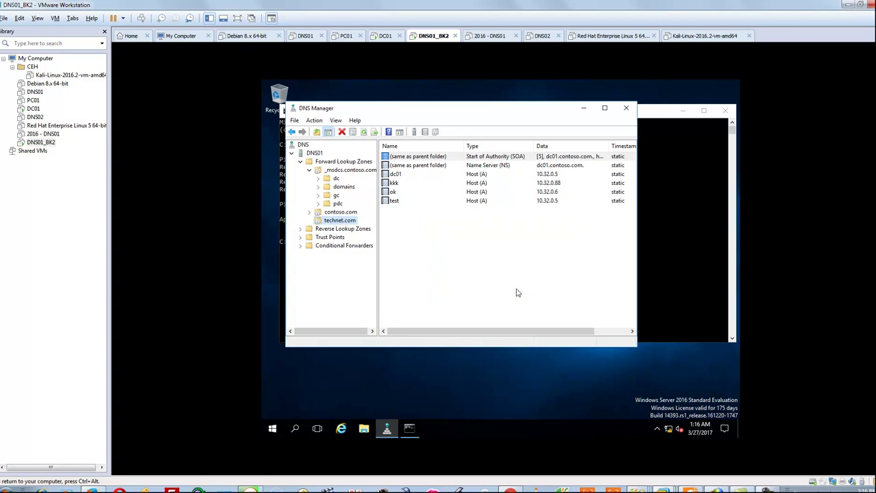
{"action": "left_click", "coordinate": [364, 132]}
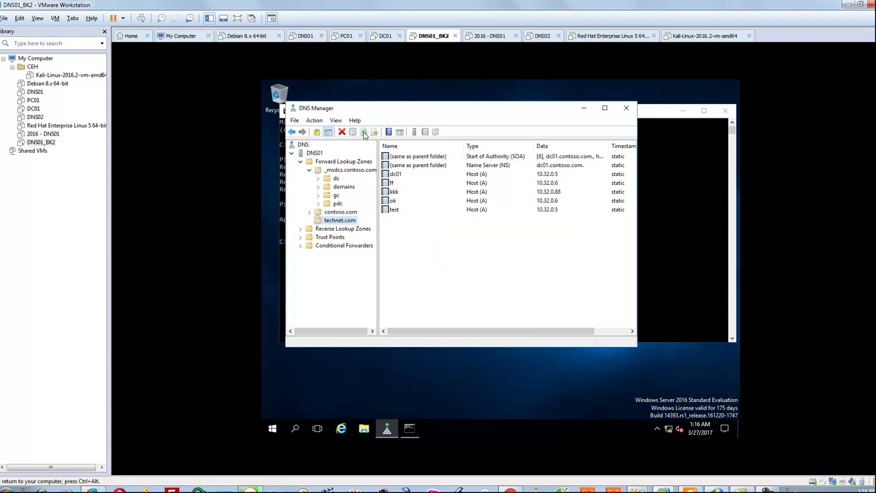
- Inspect the transferred SOA, dc01, kkk and new ff records, then reselect technet.com
{"action": "left_click", "coordinate": [542, 157]}
{"action": "left_click", "coordinate": [534, 176]}
{"action": "left_click", "coordinate": [532, 192]}
{"action": "left_click", "coordinate": [435, 184]}
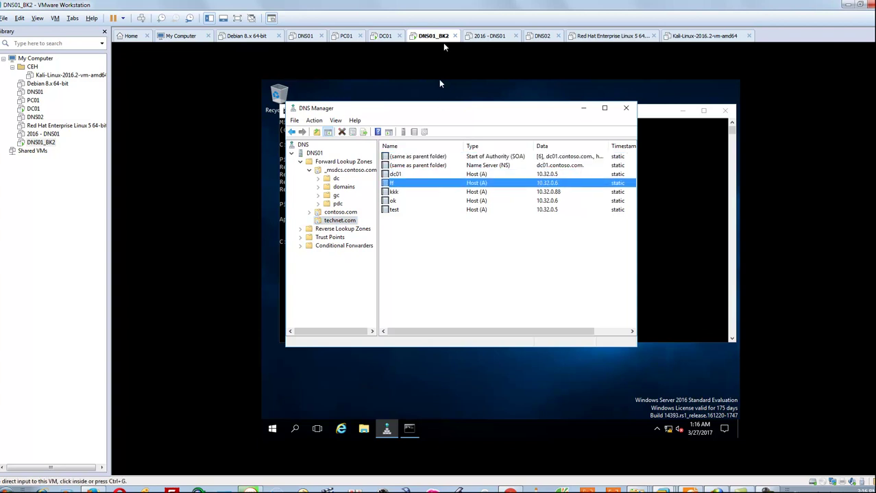
{"action": "left_click", "coordinate": [394, 39]}
{"action": "left_click", "coordinate": [432, 36]}
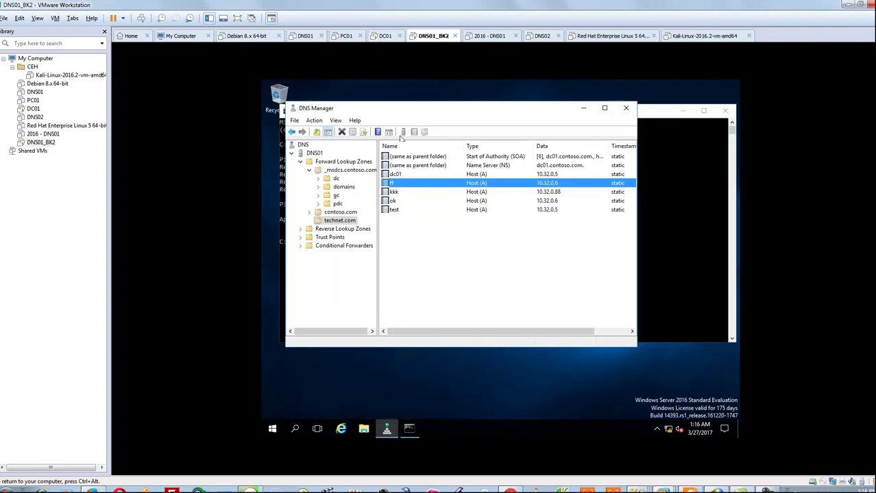
{"action": "left_click", "coordinate": [344, 212]}
{"action": "left_click", "coordinate": [341, 220]}
{"action": "right_click", "coordinate": [342, 222]}
- Delete the technet.com zone, minimize Task Manager, and confirm DNS01_BK2's shutdown reason 'te'
{"action": "left_click", "coordinate": [366, 287]}
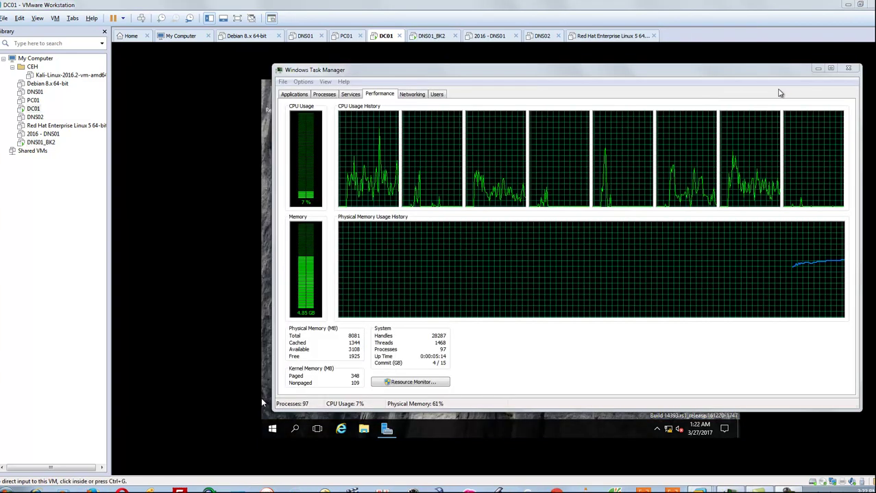
{"action": "left_click", "coordinate": [817, 67]}
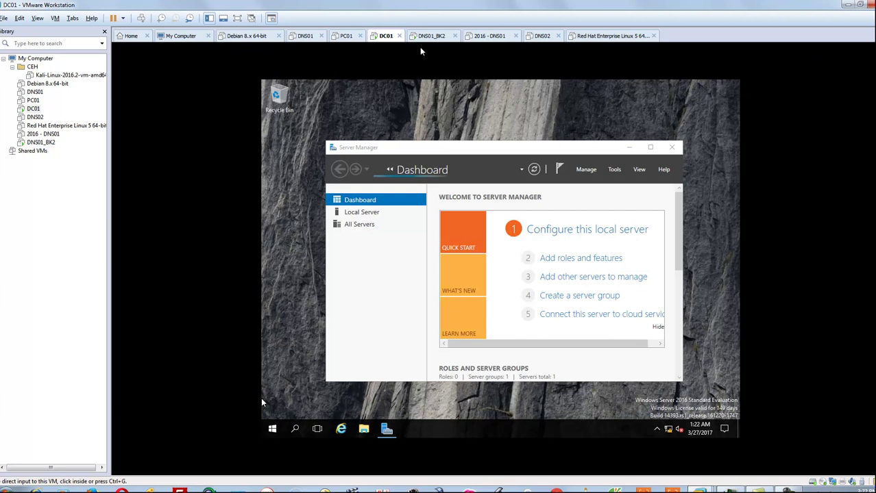
{"action": "left_click", "coordinate": [426, 39]}
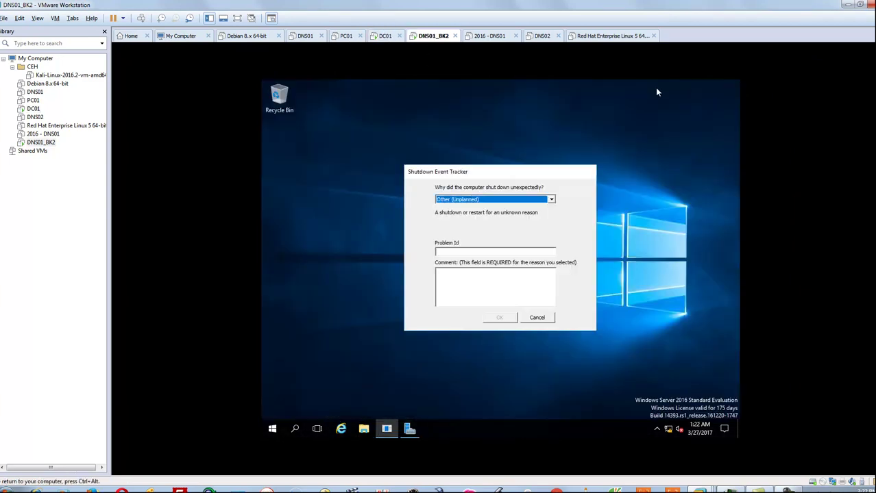
{"action": "left_click", "coordinate": [533, 291]}
{"action": "type", "text": "test"}
{"action": "left_click", "coordinate": [499, 317]}
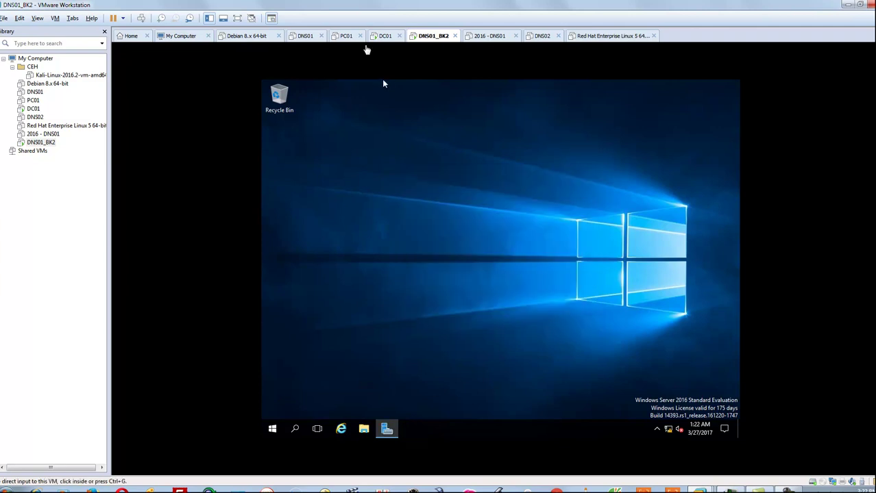
- Close Server Manager on DC01, leaving an empty desktop
{"action": "left_click", "coordinate": [382, 37]}
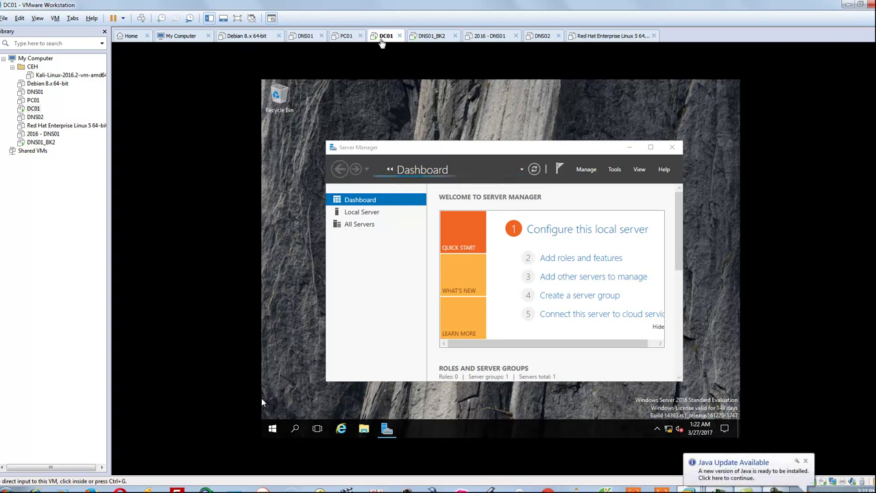
{"action": "left_click", "coordinate": [673, 148]}
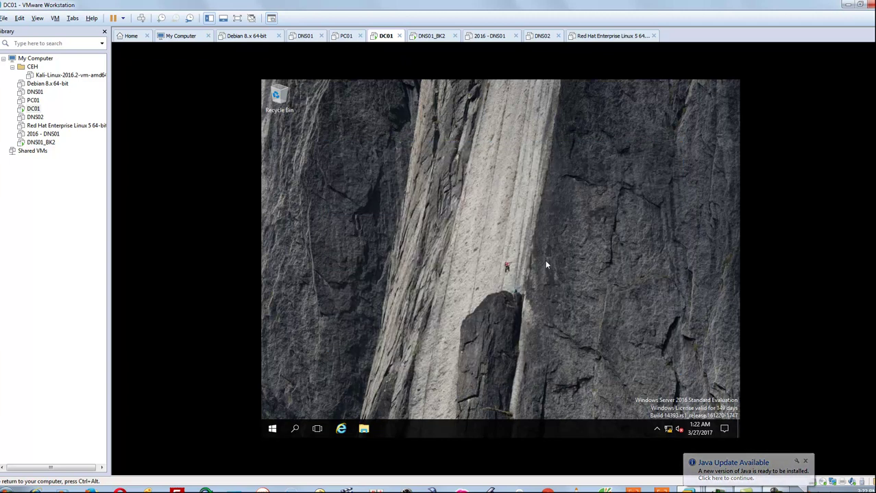
{"action": "key", "text": "ctrl+Tab"}
{"action": "key", "text": "ctrl+shift+Tab"}
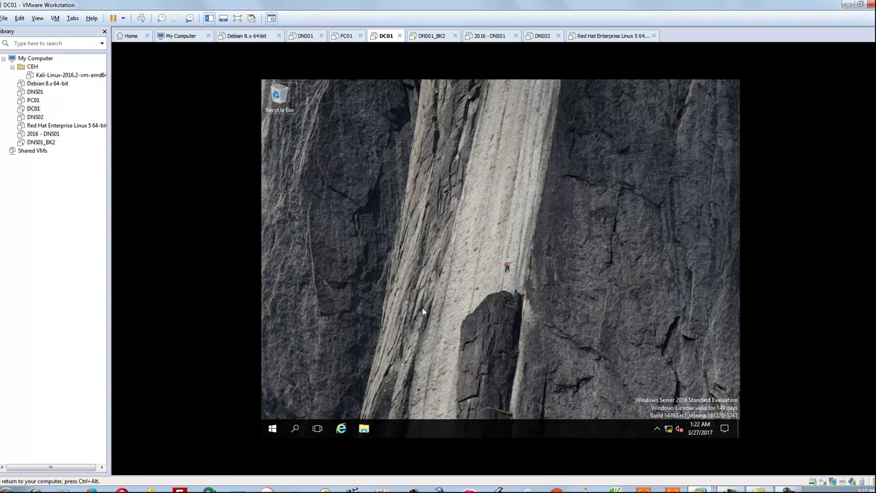
- Open a Command Prompt on DC01, closing the stray File Explorer window
{"action": "key", "text": "super+r"}
{"action": "type", "text": "cmd"}
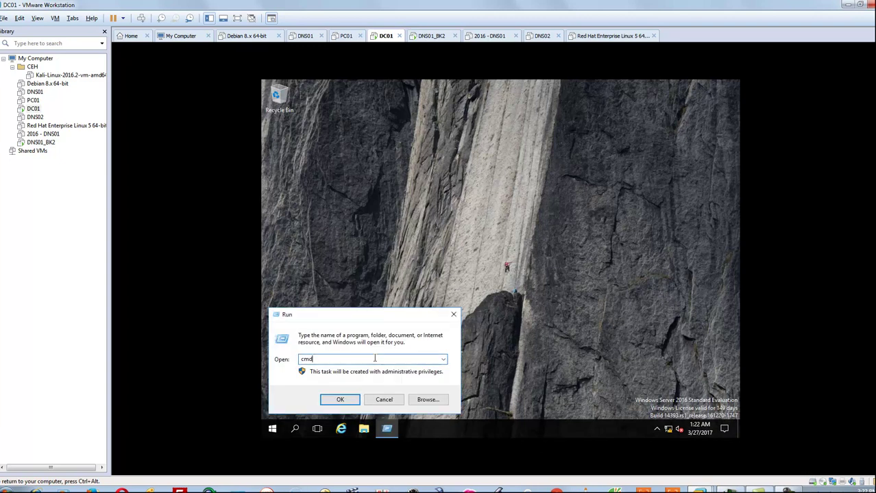
{"action": "key", "text": "Return"}
{"action": "key", "text": "super+e"}
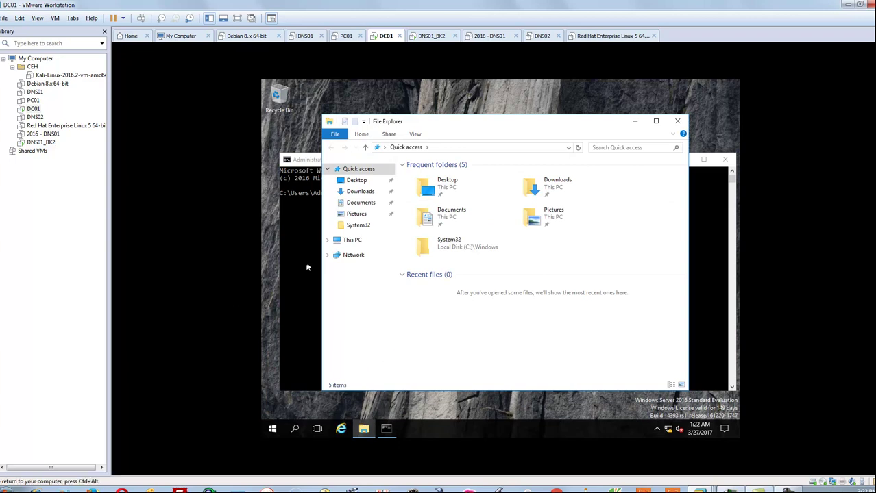
{"action": "left_click", "coordinate": [685, 121]}
{"action": "left_click", "coordinate": [535, 261]}
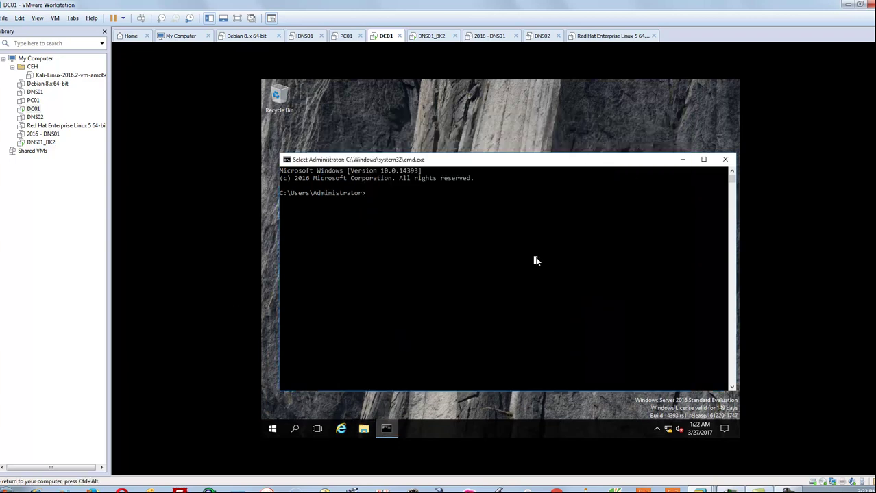
- Run ipconfig to confirm 10.32.0.5, then start nslookup against dc01.contoso.com
{"action": "type", "text": "ipconfig"}
{"action": "key", "text": "Return"}
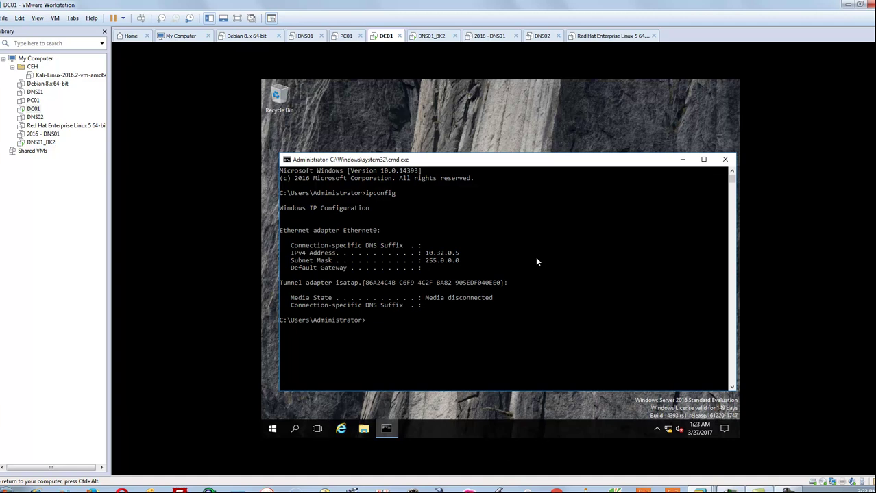
{"action": "type", "text": "nslookup"}
{"action": "key", "text": "Return"}
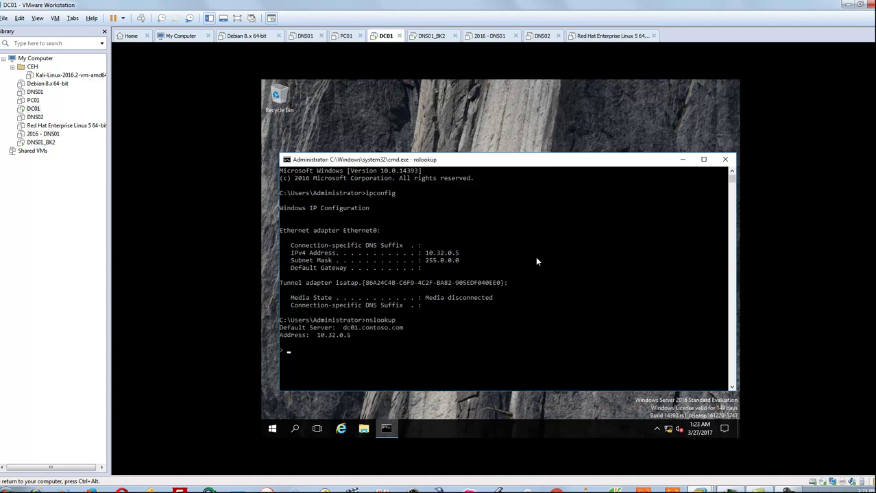
- On DNS01_BK2, run ipconfig (10.32.0.6) and nslookup in an admin Command Prompt; nslookup times out
{"action": "left_click", "coordinate": [432, 35]}
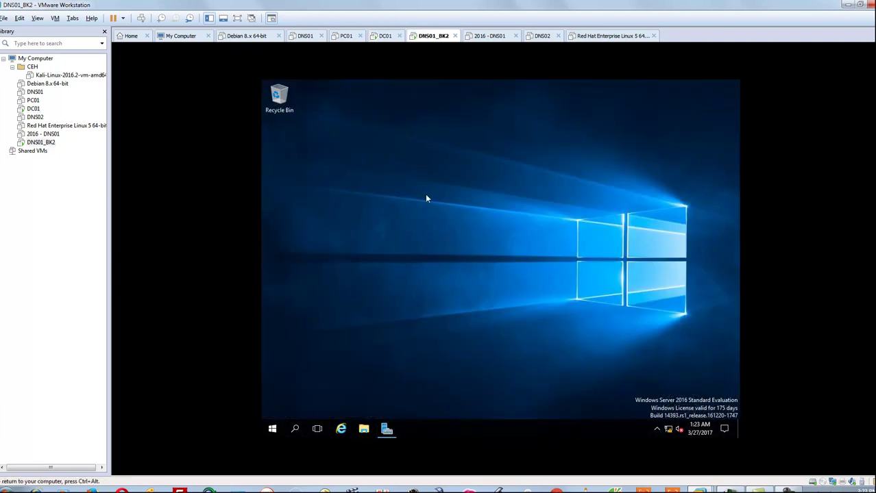
{"action": "key", "text": "super+r"}
{"action": "key", "text": "Return"}
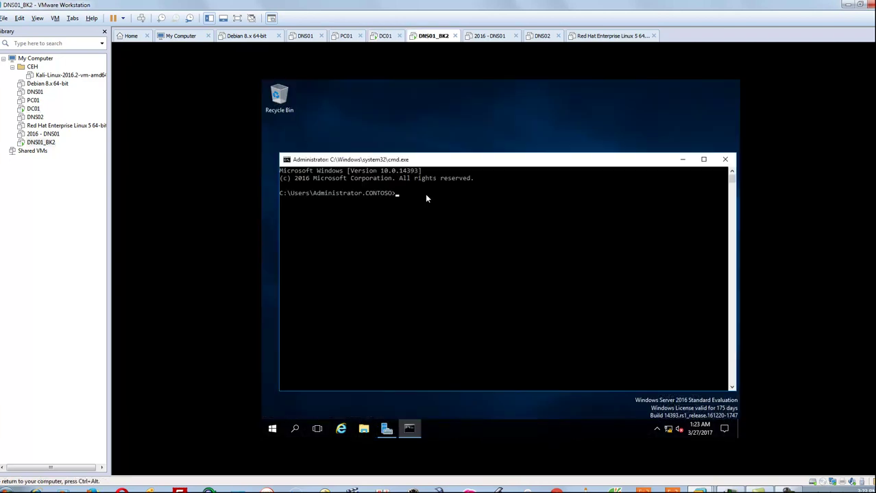
{"action": "type", "text": "ipconfig"}
{"action": "key", "text": "Return"}
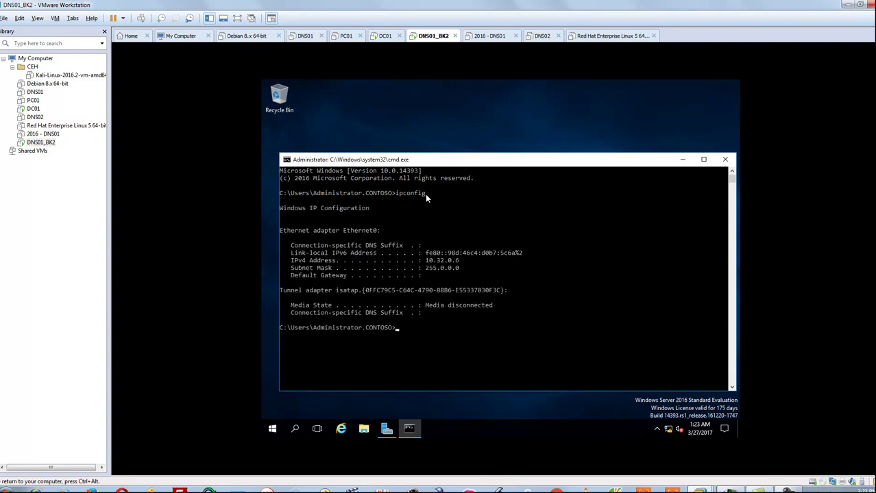
{"action": "type", "text": "nslookup"}
{"action": "key", "text": "Return"}
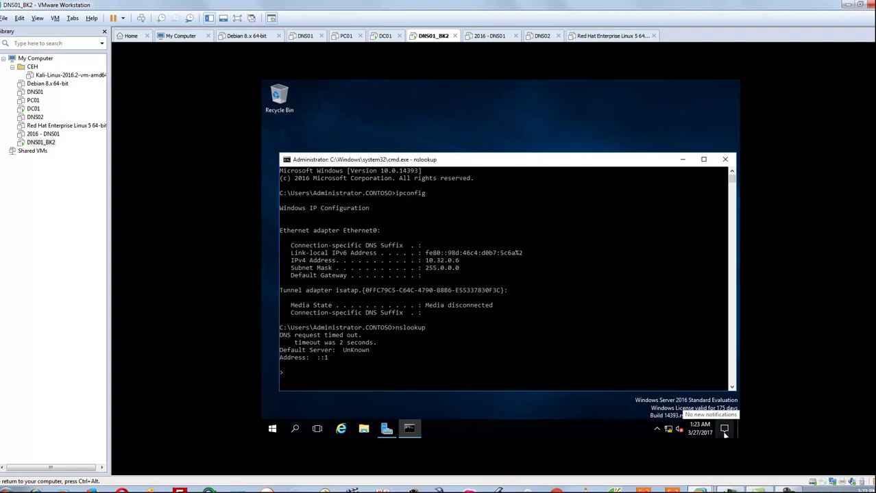
{"action": "key", "text": "super+r"}
- Open ncpa.cpl and confirm Ethernet0's IPv4 DNS server is 10.32.0.5 in its connection details
{"action": "type", "text": "ncpa."}
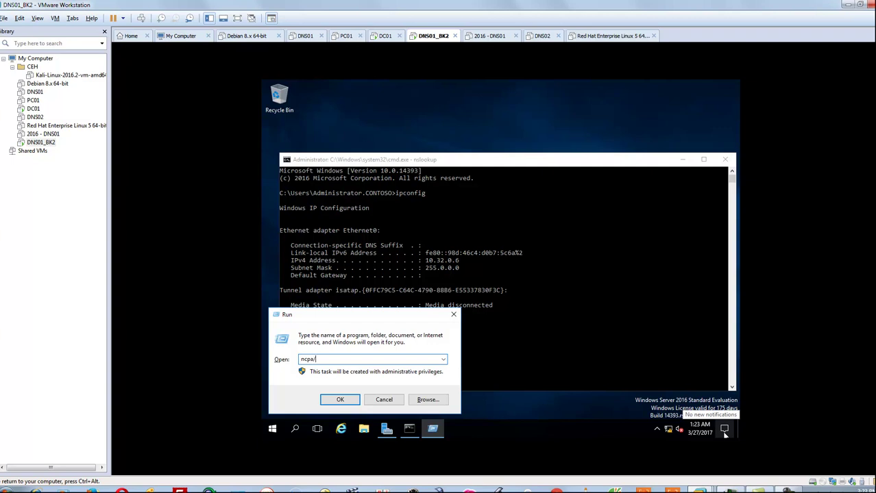
{"action": "type", "text": "cpl"}
{"action": "key", "text": "Return"}
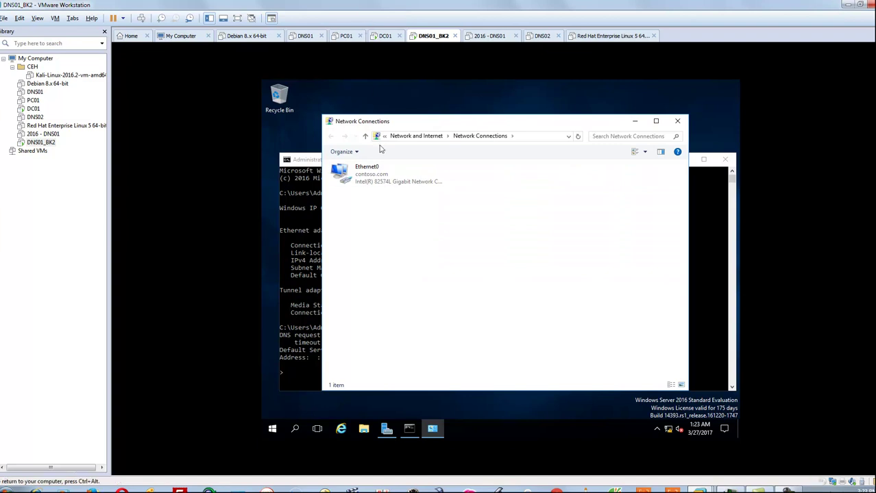
{"action": "double_click", "coordinate": [368, 168]}
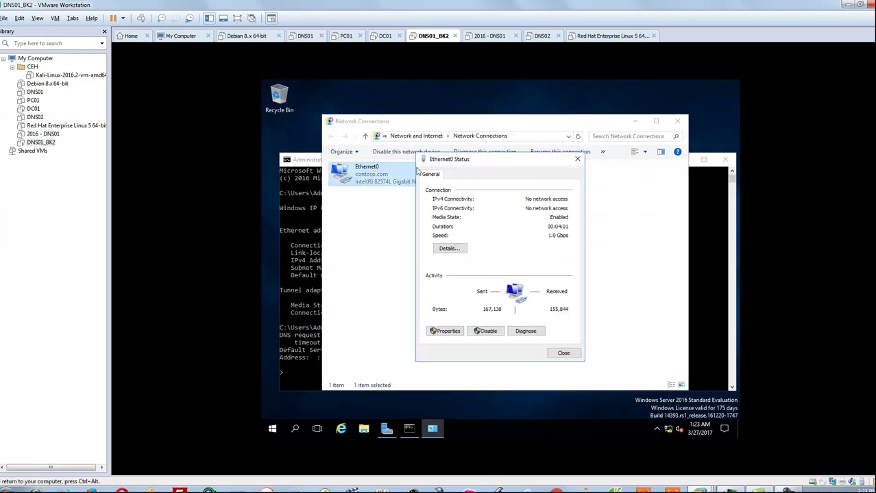
{"action": "left_click", "coordinate": [449, 248]}
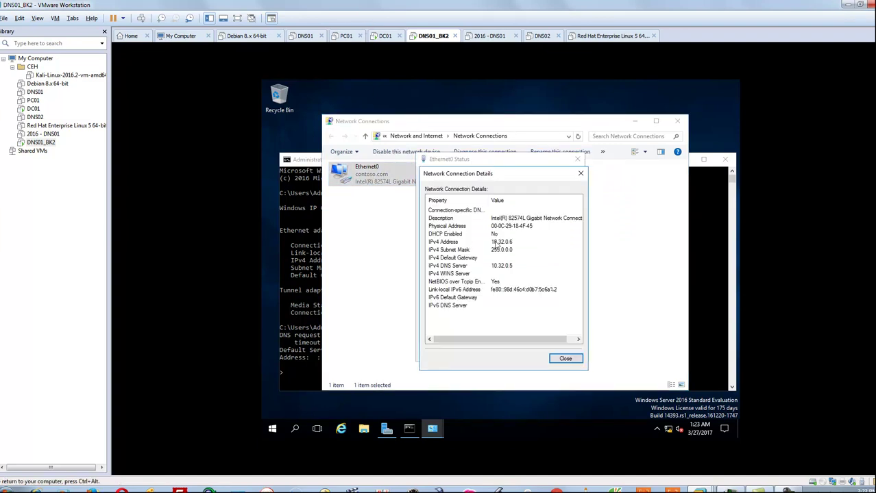
{"action": "left_click", "coordinate": [502, 267]}
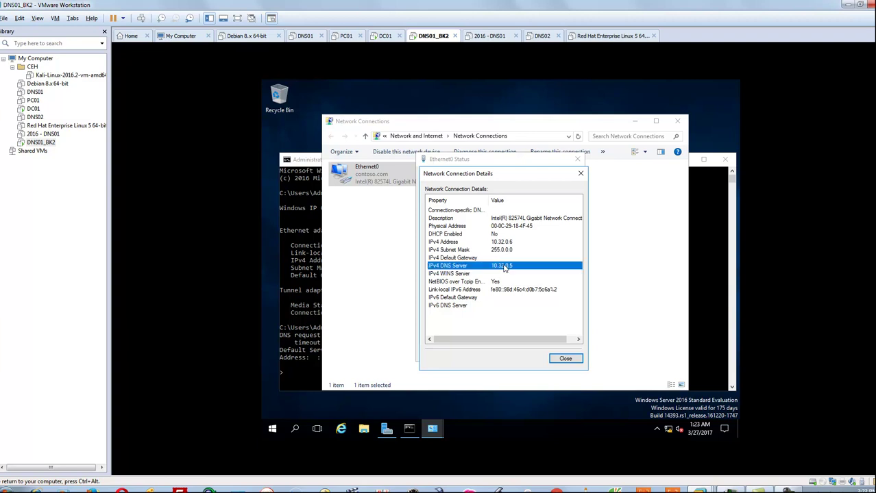
{"action": "left_click", "coordinate": [566, 358]}
{"action": "left_click", "coordinate": [573, 356]}
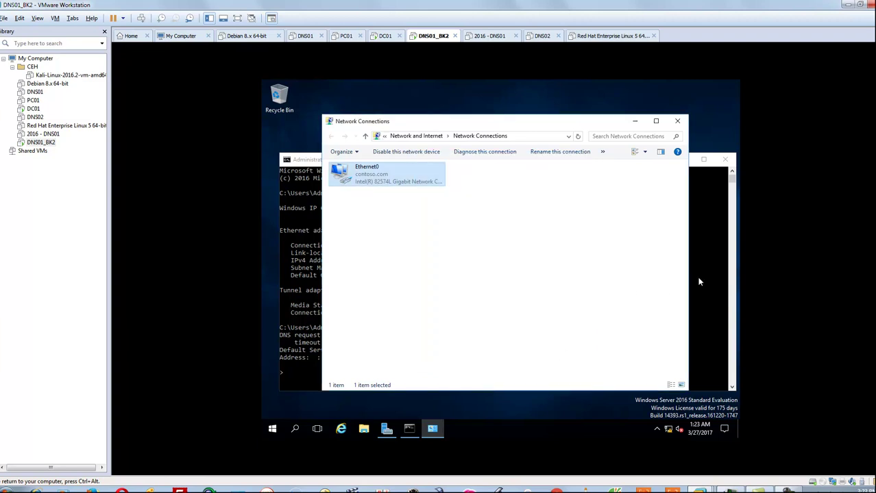
{"action": "left_click", "coordinate": [710, 265]}
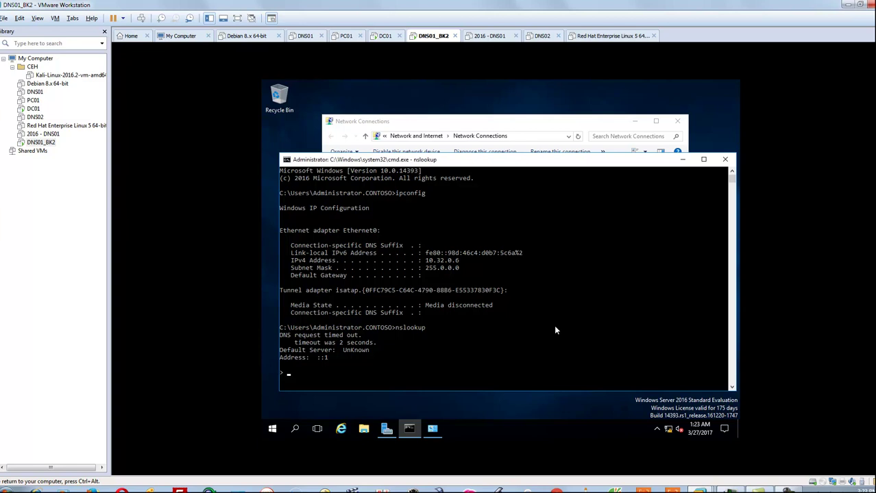
- Exit nslookup and ping 10.32.0.5 from DNS01_BK2 with 0% loss
{"action": "type", "text": "exit"}
{"action": "key", "text": "Return"}
{"action": "type", "text": "ping"}
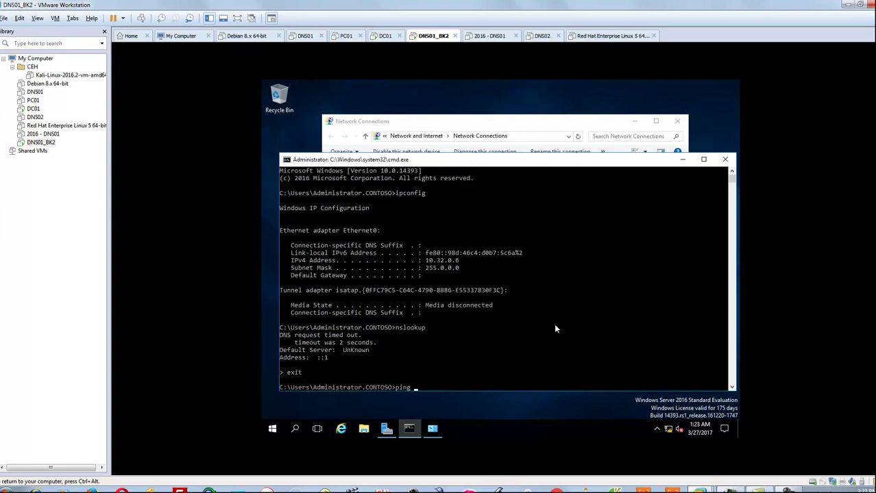
{"action": "type", "text": " 10.32.0.5"}
{"action": "key", "text": "Return"}
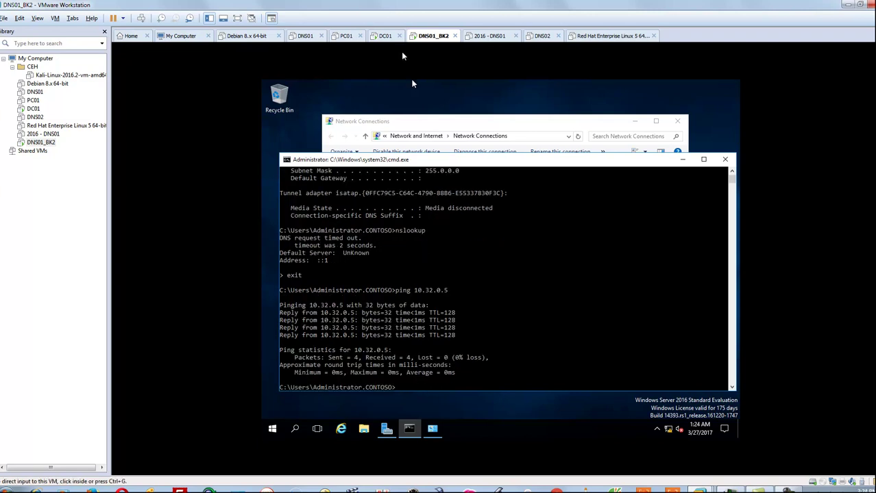
{"action": "left_click", "coordinate": [376, 36]}
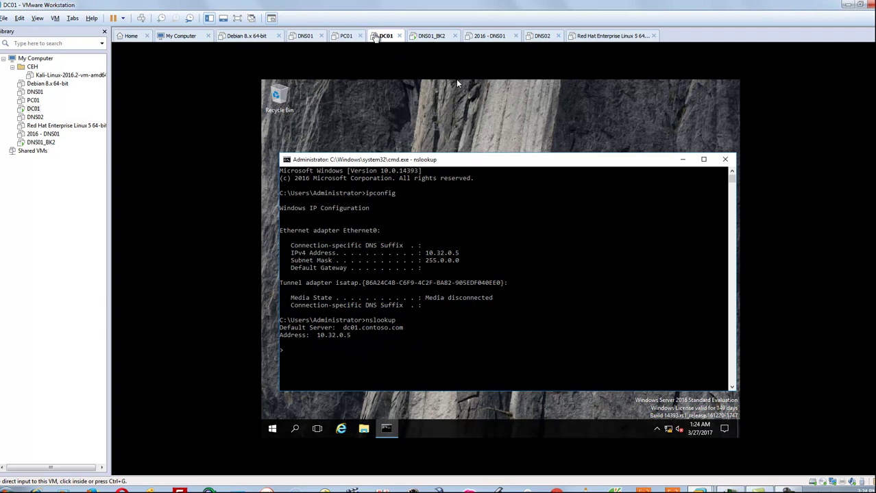
{"action": "left_click", "coordinate": [429, 37]}
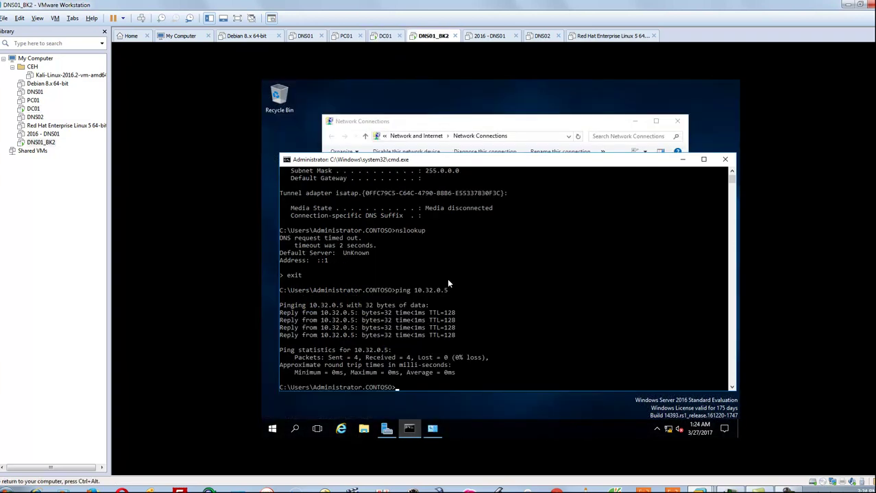
- Resolve dns01.contoso.com to 10.32.0.6 via the UnKnown ::1 server, then return to DC01
{"action": "type", "text": "nslookup"}
{"action": "key", "text": "Return"}
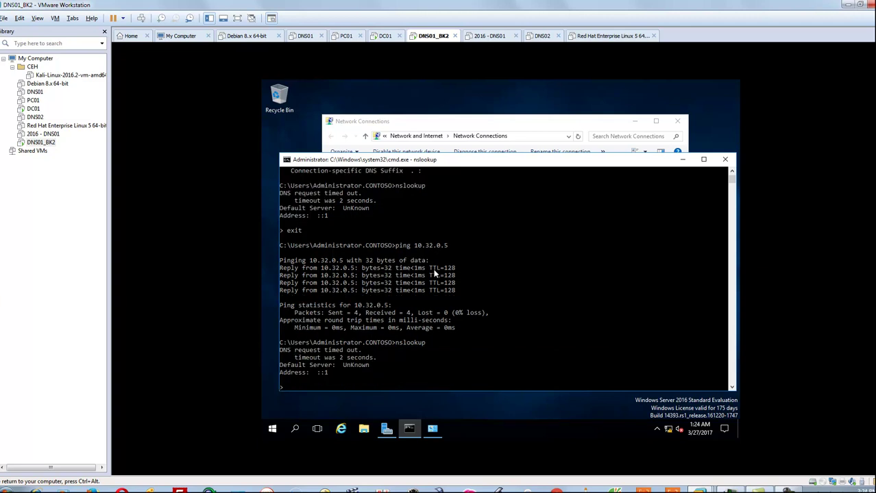
{"action": "type", "text": "dns01.contoso.com"}
{"action": "key", "text": "Return"}
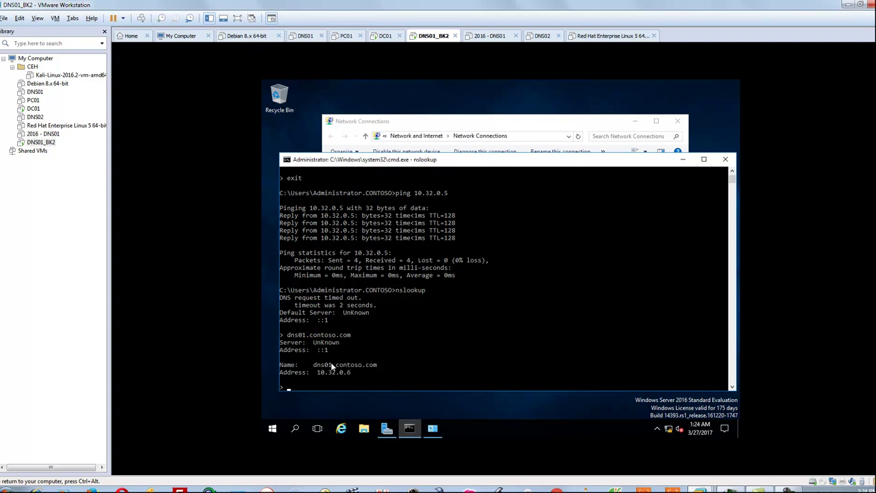
{"action": "double_click", "coordinate": [320, 343]}
{"action": "left_click", "coordinate": [316, 350]}
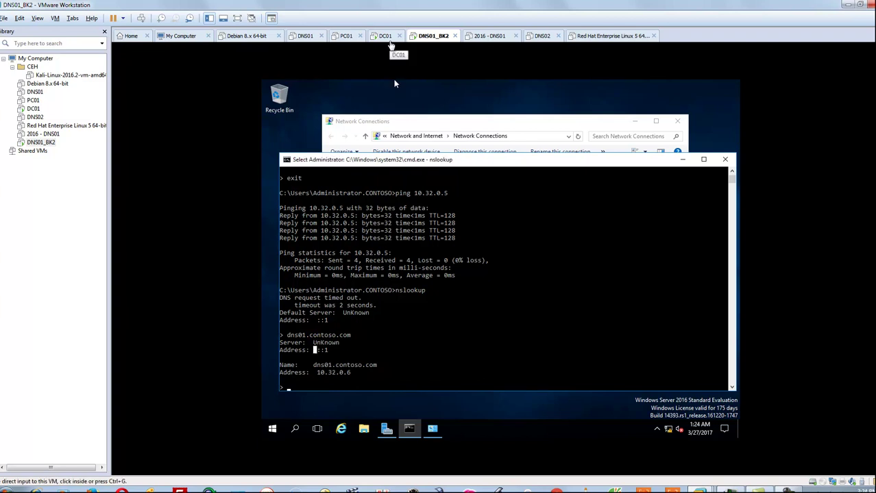
{"action": "left_click", "coordinate": [389, 40]}
{"action": "left_click", "coordinate": [655, 233]}
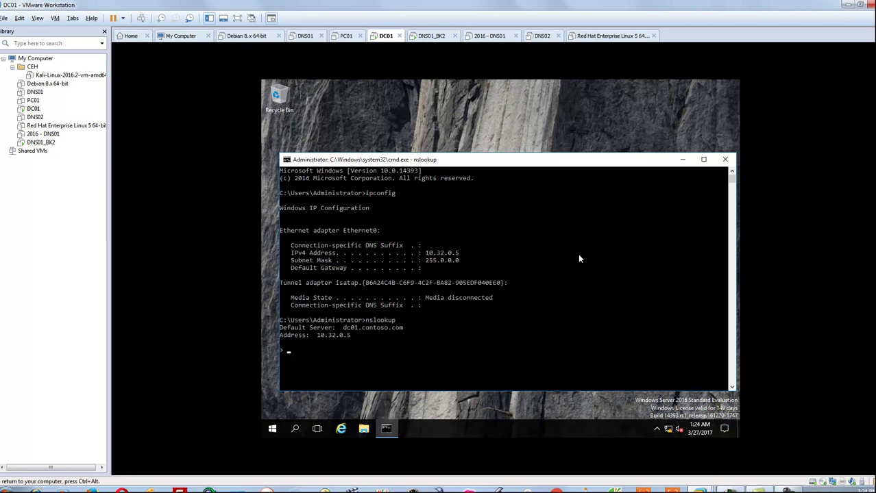
- Launch DNS Manager with dnsmgmt.msc and expand Forward Lookup Zones on DC01
{"action": "key", "text": "super+r"}
{"action": "type", "text": "dn"}
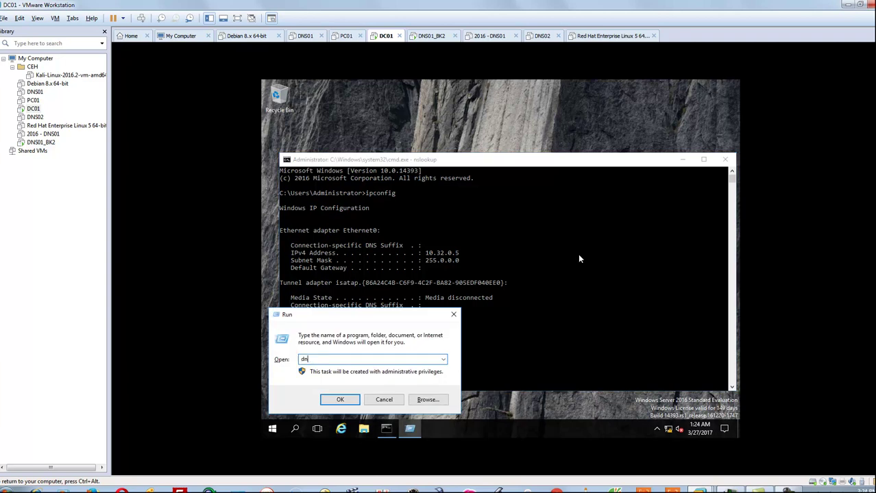
{"action": "type", "text": "smgmt.msc"}
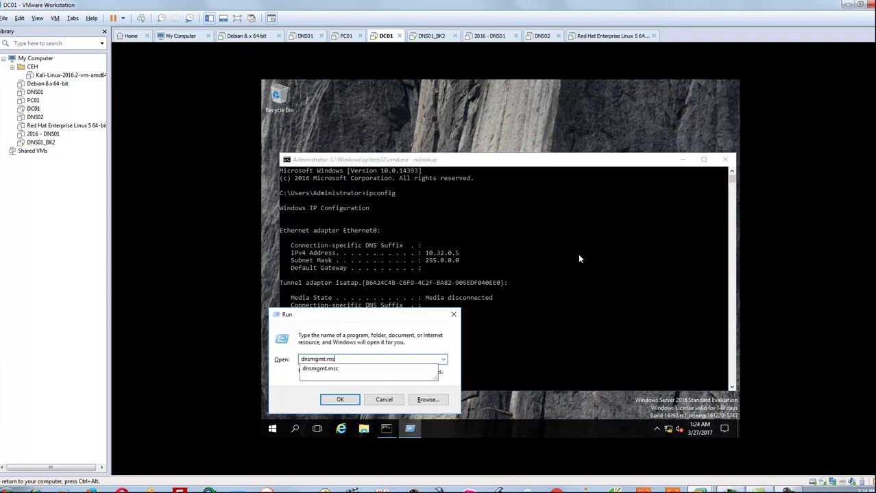
{"action": "key", "text": "Return"}
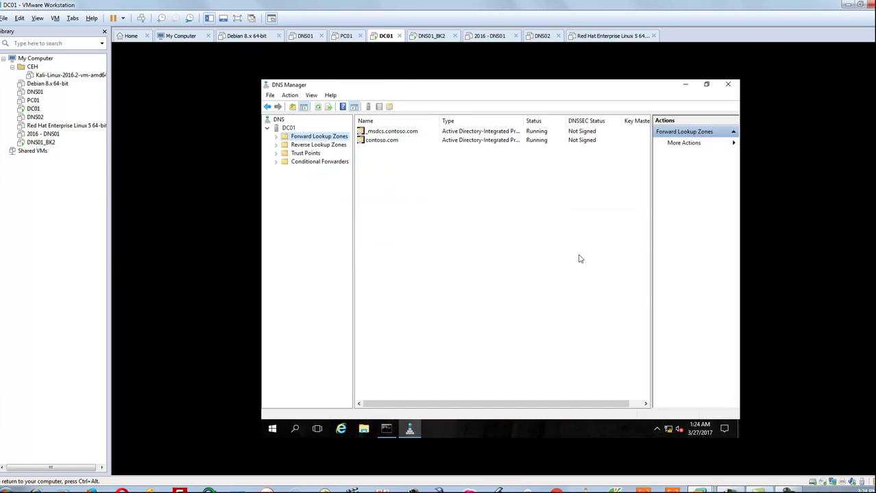
{"action": "left_click", "coordinate": [276, 137]}
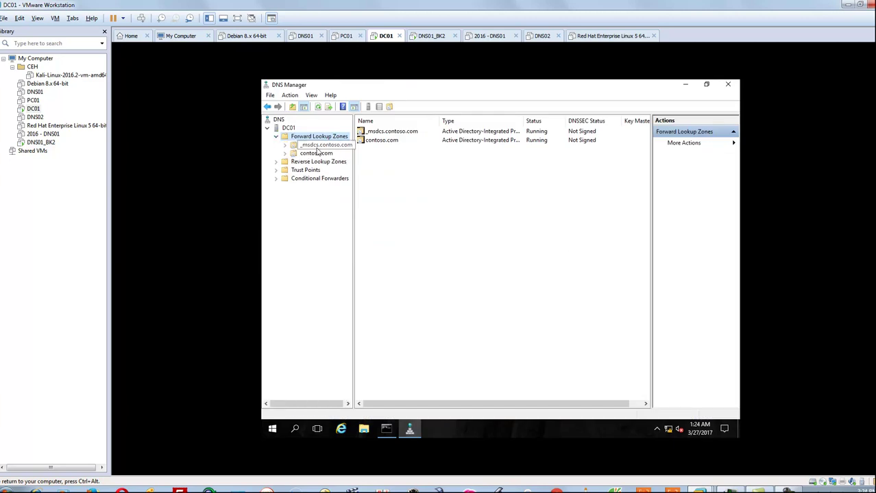
{"action": "left_click", "coordinate": [322, 145]}
{"action": "left_click", "coordinate": [321, 154]}
{"action": "left_click", "coordinate": [322, 138]}
- Create primary zone tech.com outside Active Directory, using tech.com.dns with dynamic updates disabled
{"action": "right_click", "coordinate": [322, 138]}
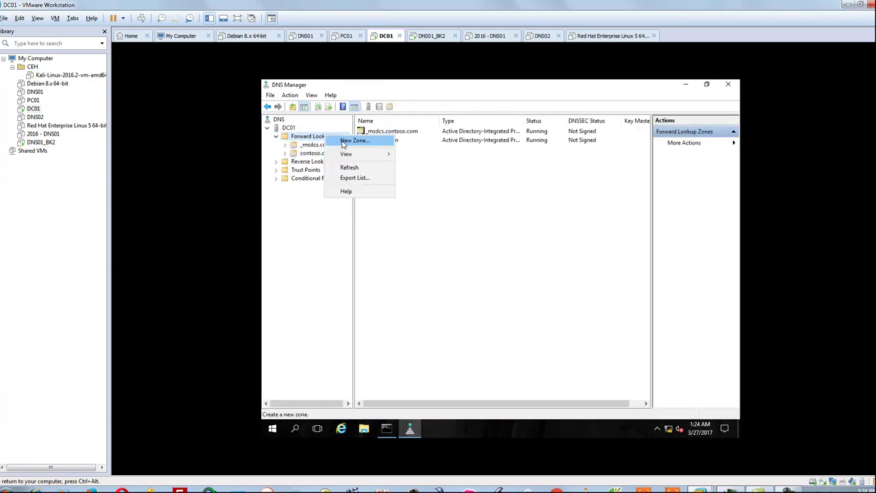
{"action": "left_click", "coordinate": [341, 144]}
{"action": "left_click", "coordinate": [441, 258]}
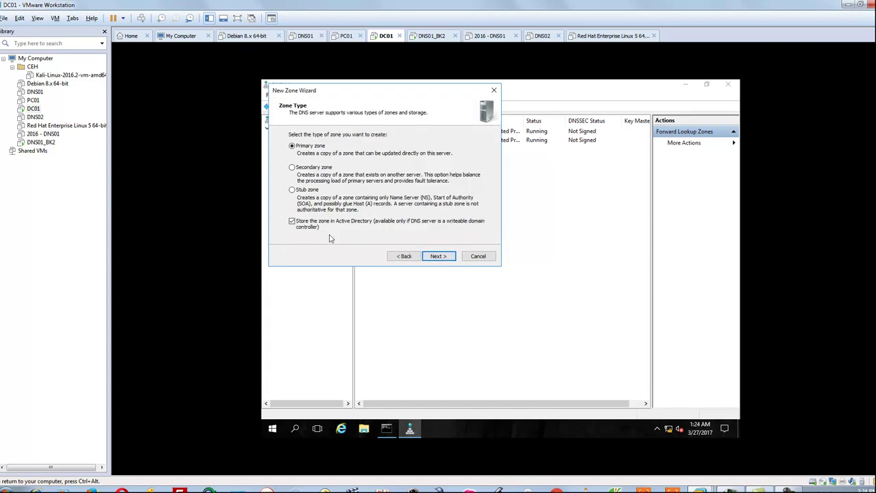
{"action": "left_click", "coordinate": [307, 230]}
{"action": "left_click", "coordinate": [440, 257]}
{"action": "type", "text": "tech.com"}
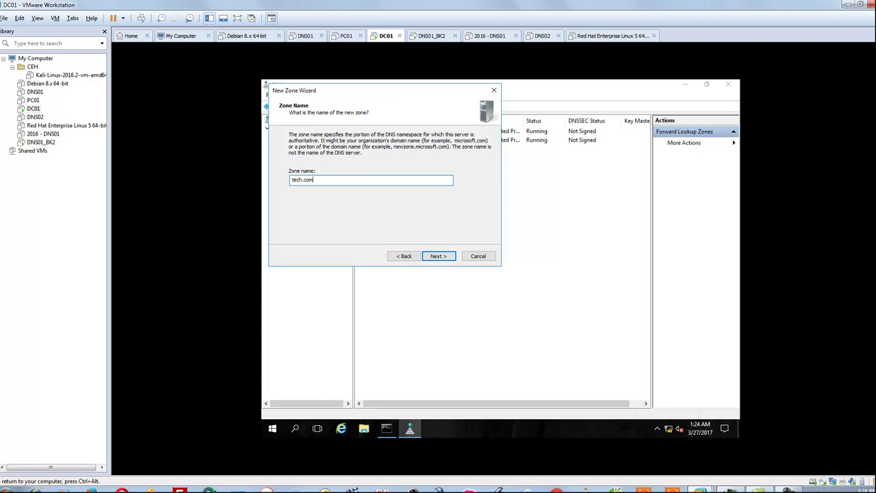
{"action": "left_click", "coordinate": [440, 257]}
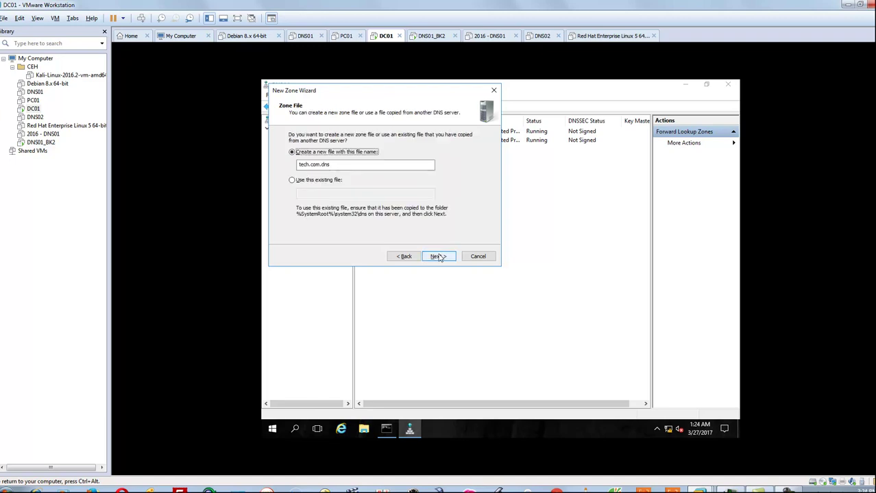
{"action": "left_click", "coordinate": [439, 257]}
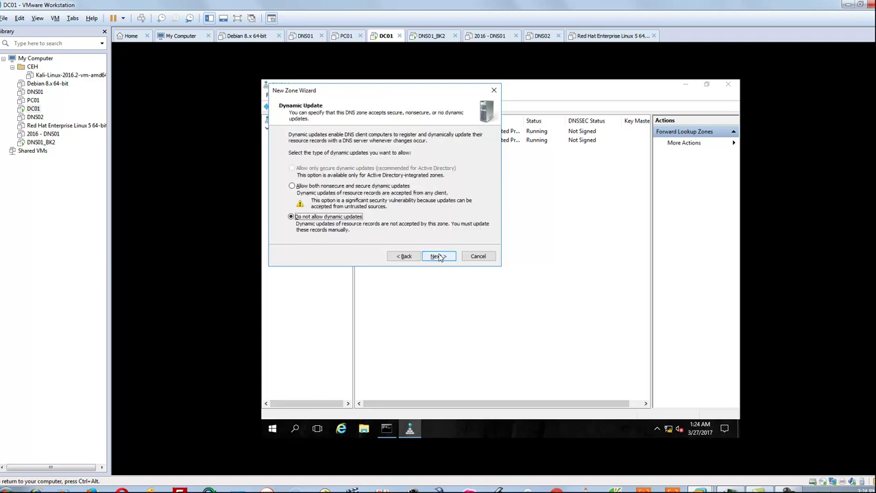
{"action": "left_click", "coordinate": [439, 257]}
{"action": "left_click", "coordinate": [439, 257]}
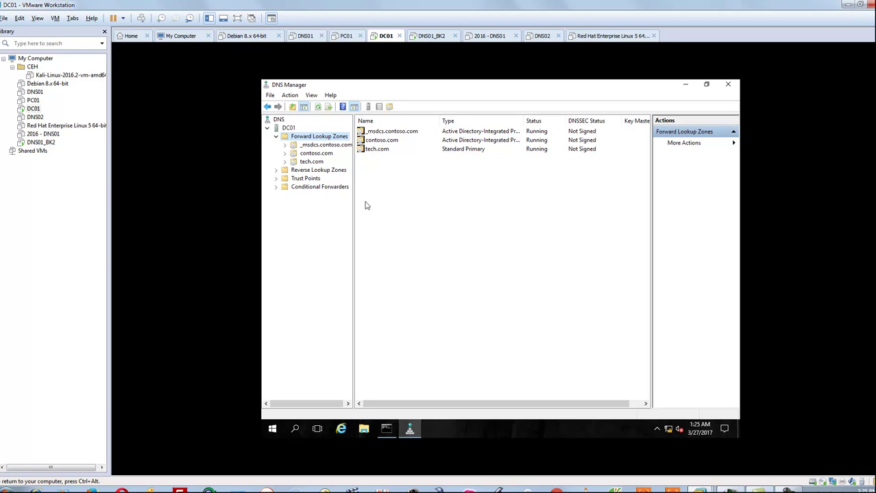
- Show the tech.com records and review its start of authority properties without changes
{"action": "left_click", "coordinate": [310, 162]}
{"action": "right_click", "coordinate": [462, 183]}
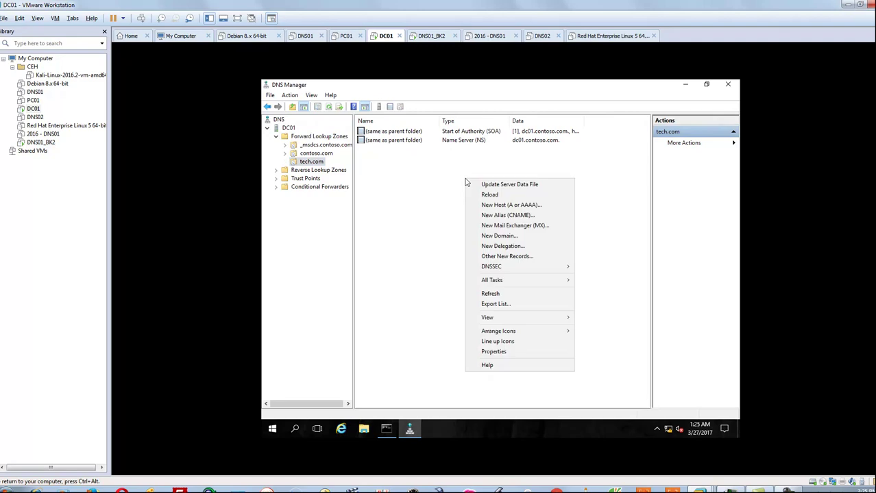
{"action": "left_click", "coordinate": [436, 169]}
{"action": "left_click", "coordinate": [467, 132]}
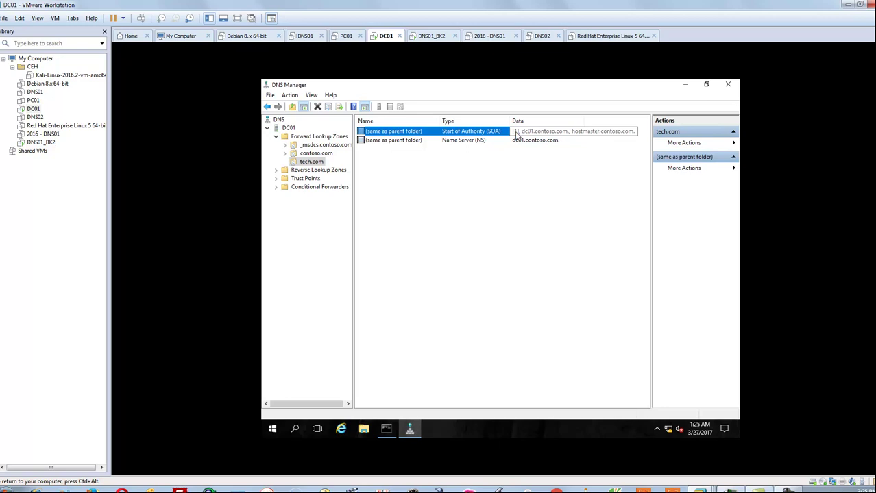
{"action": "double_click", "coordinate": [518, 135]}
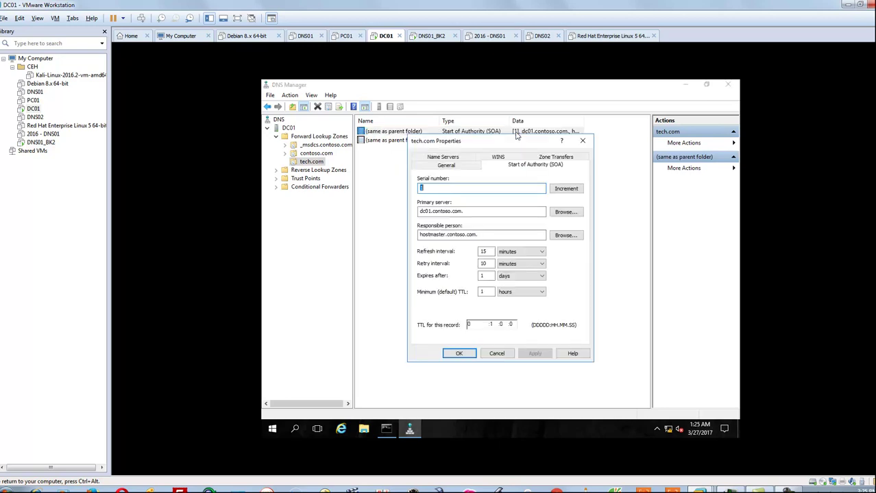
{"action": "left_click", "coordinate": [506, 355]}
- Add host record dc01 pointing to 10.32.0.5 in the tech.com zone
{"action": "right_click", "coordinate": [408, 184]}
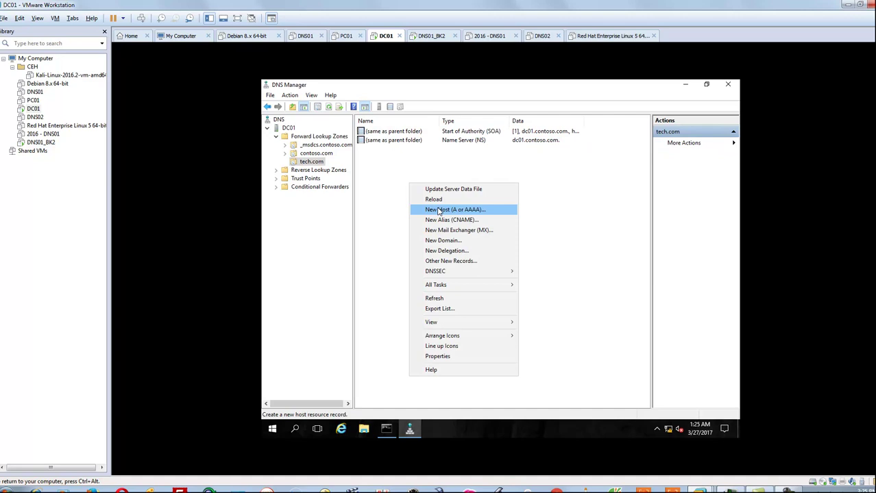
{"action": "left_click", "coordinate": [440, 211]}
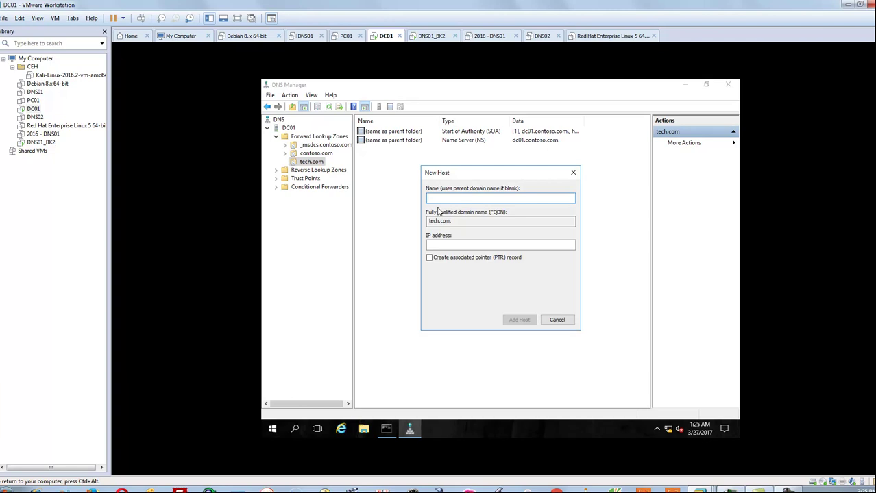
{"action": "type", "text": "dc01"}
{"action": "left_click", "coordinate": [453, 246]}
{"action": "key", "text": "BackSpace"}
{"action": "key", "text": "BackSpace"}
{"action": "key", "text": "BackSpace"}
{"action": "type", "text": "10.32.0.5"}
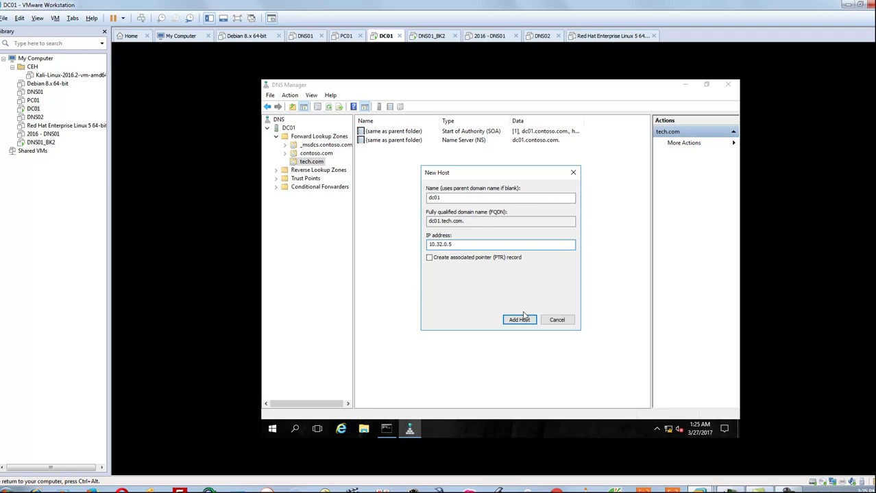
{"action": "left_click", "coordinate": [524, 316]}
{"action": "left_click", "coordinate": [568, 290]}
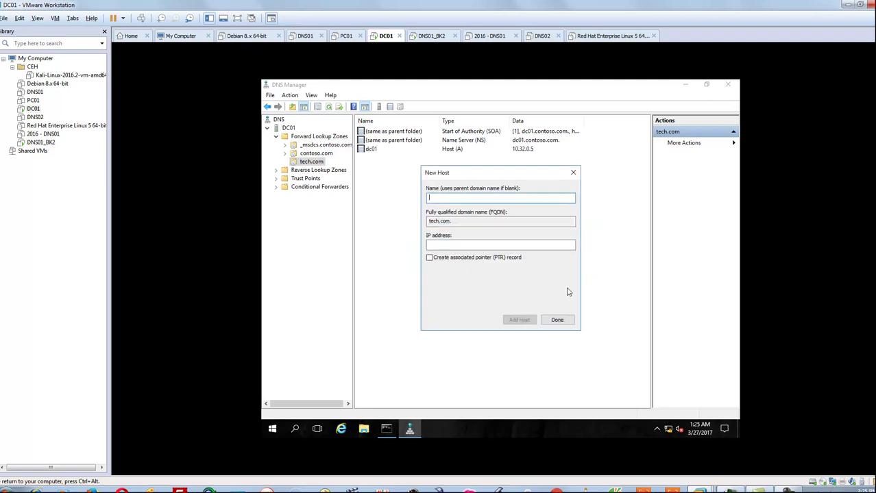
{"action": "left_click", "coordinate": [565, 319]}
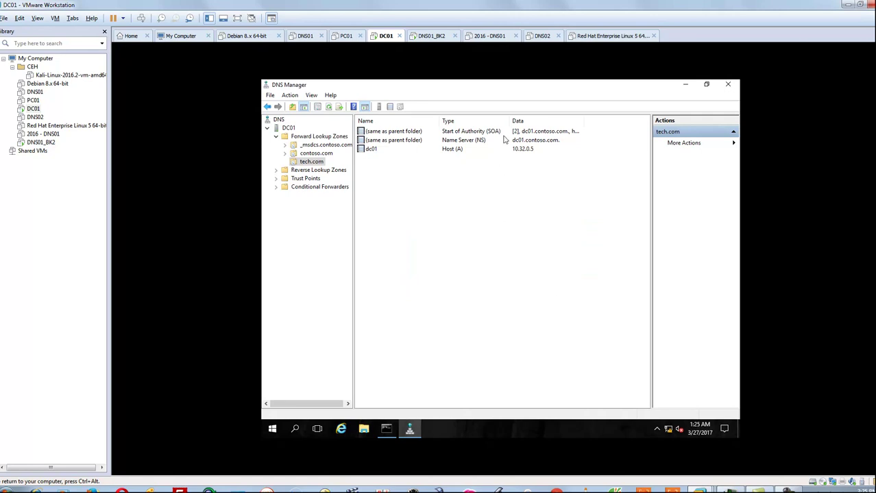
- Add host record test pointing to 10.32.0.5 in the tech.com zone
{"action": "right_click", "coordinate": [450, 179]}
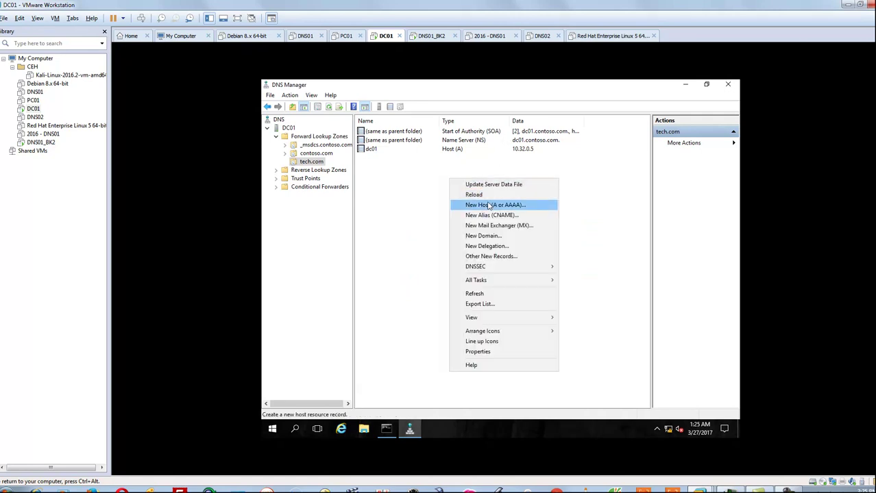
{"action": "left_click", "coordinate": [489, 205]}
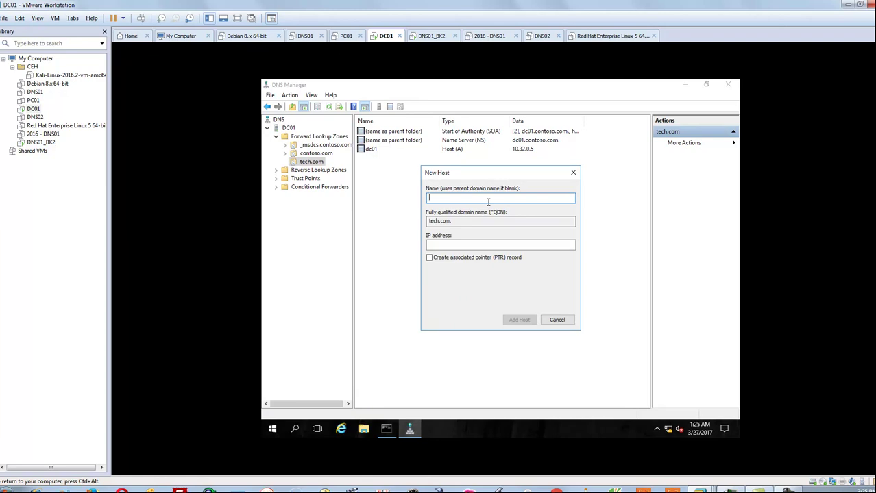
{"action": "type", "text": "test"}
{"action": "left_click", "coordinate": [477, 248]}
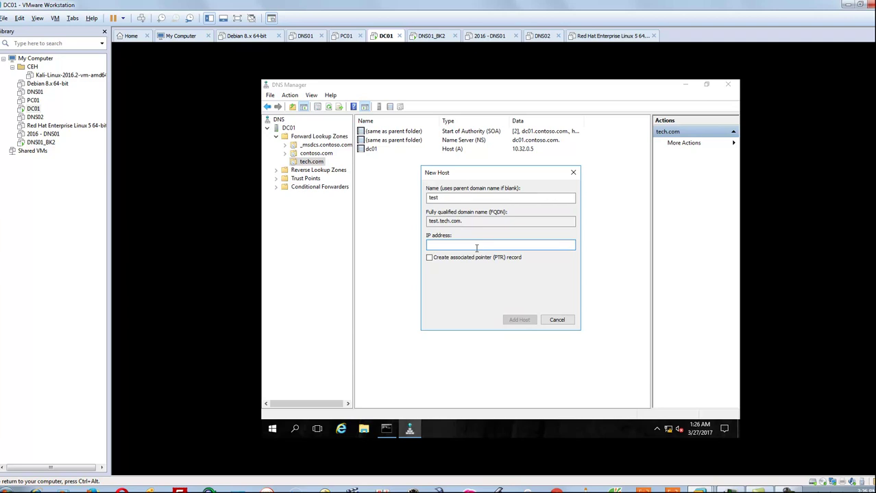
{"action": "type", "text": "10.32.0.5"}
{"action": "left_click", "coordinate": [520, 320]}
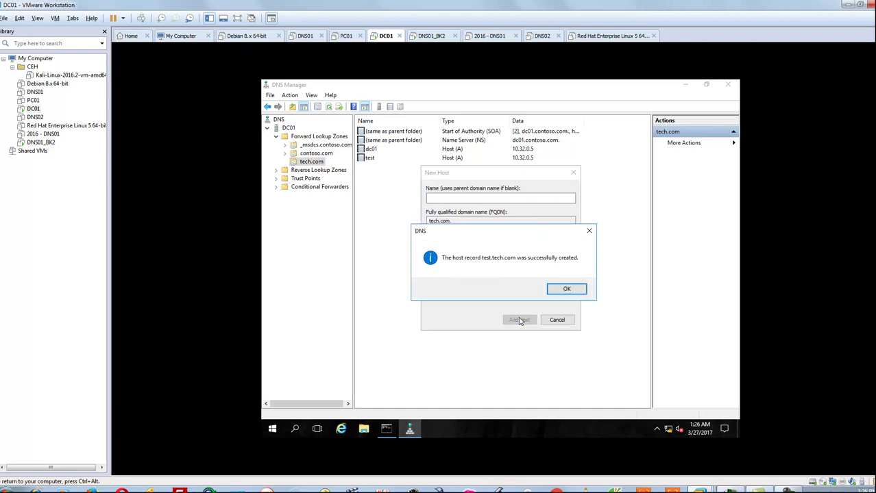
{"action": "left_click", "coordinate": [568, 287]}
{"action": "left_click", "coordinate": [564, 319]}
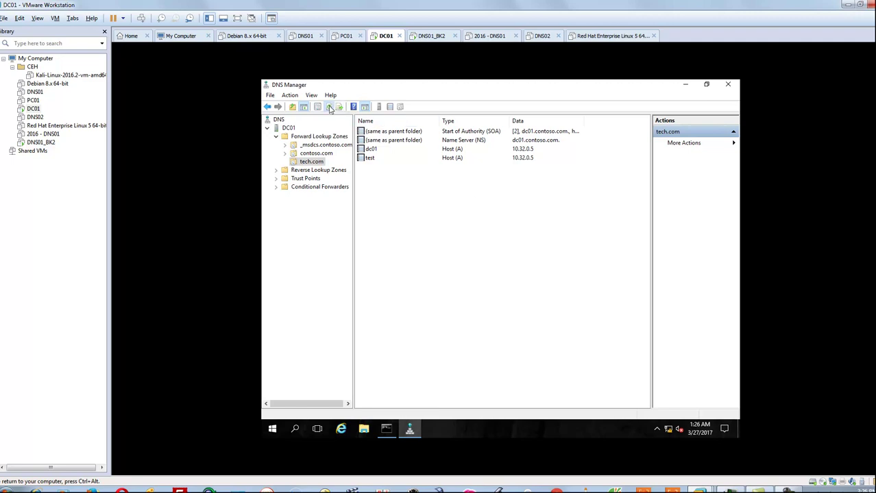
- Refresh the tech.com record list and switch over to the DNS01_BK2 machine
{"action": "left_click", "coordinate": [513, 133]}
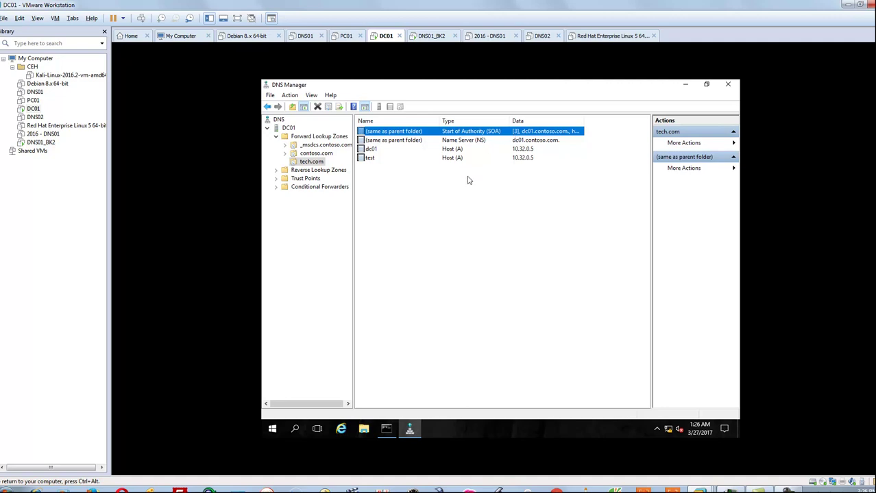
{"action": "left_click", "coordinate": [429, 36]}
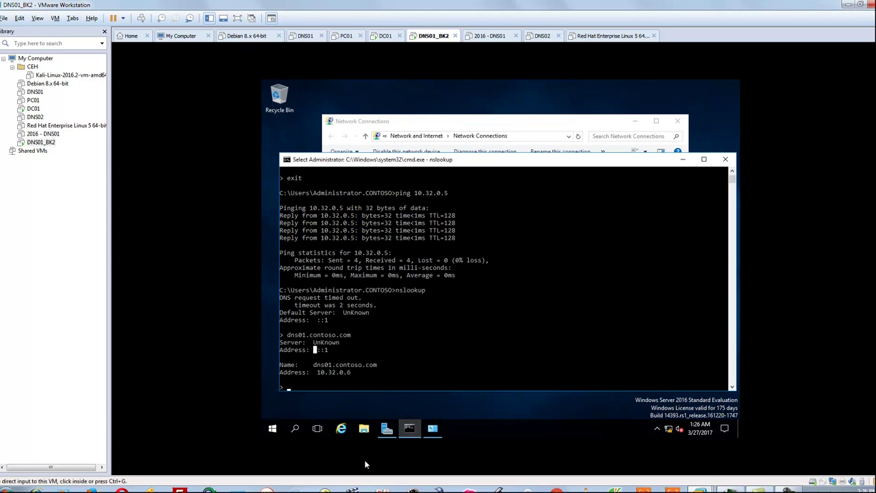
{"action": "mouse_move", "coordinate": [386, 429]}
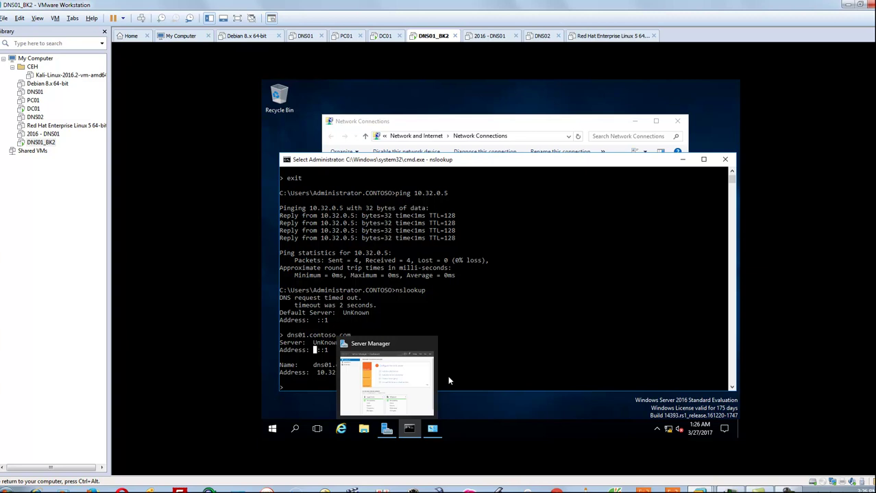
- Launch DNS Manager on DNS01_BK2 by running dnsmgmt.msc from the Run box
{"action": "key", "text": "super+r"}
{"action": "type", "text": "dnsm"}
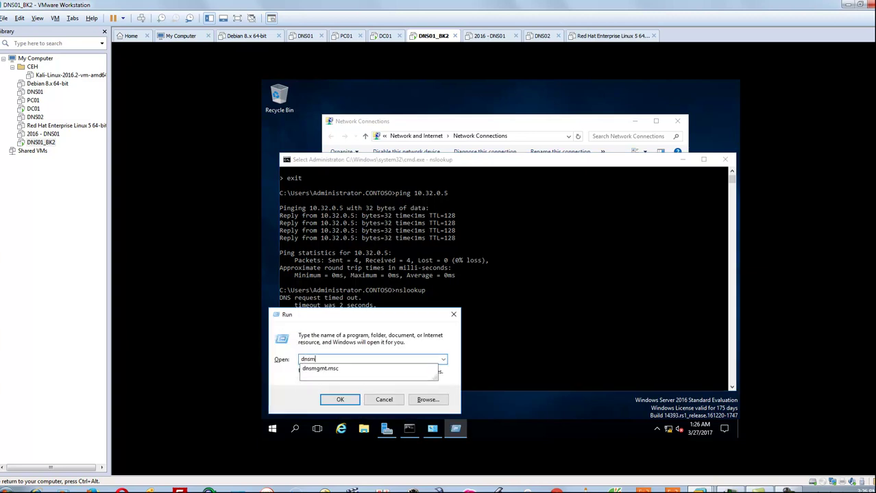
{"action": "key", "text": "Down"}
{"action": "key", "text": "Return"}
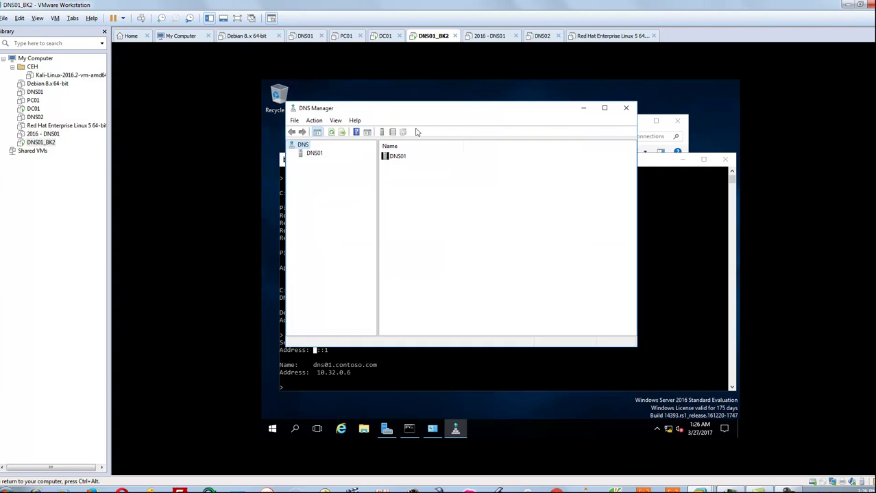
- Expand the DNS01 server to list its Forward Lookup Zones
{"action": "left_click", "coordinate": [762, 489]}
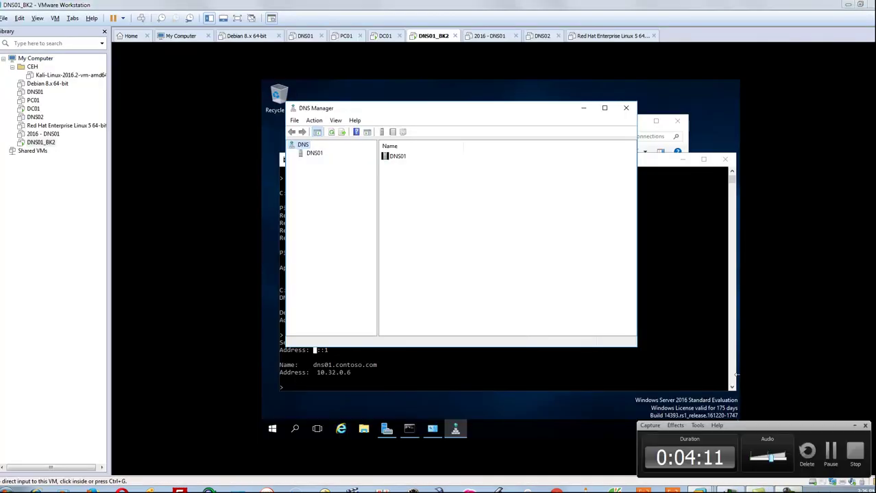
{"action": "left_click", "coordinate": [318, 155]}
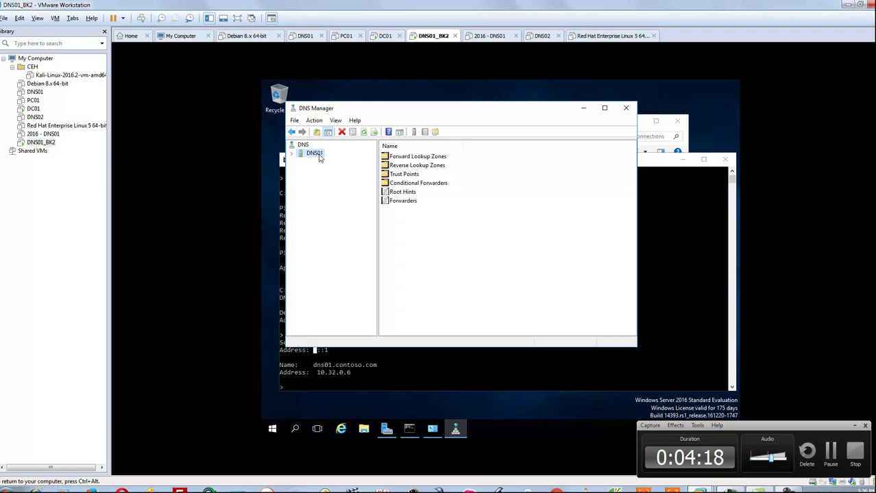
{"action": "left_click", "coordinate": [292, 154]}
{"action": "left_click", "coordinate": [337, 163]}
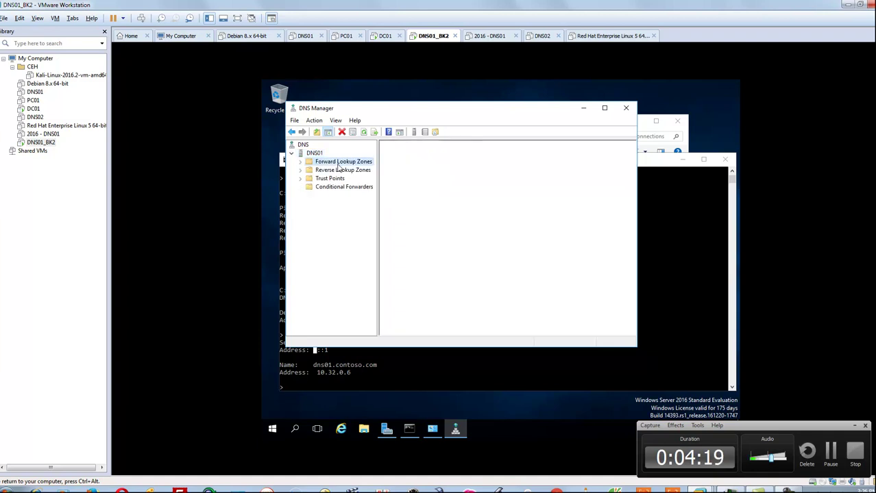
{"action": "left_click", "coordinate": [299, 162]}
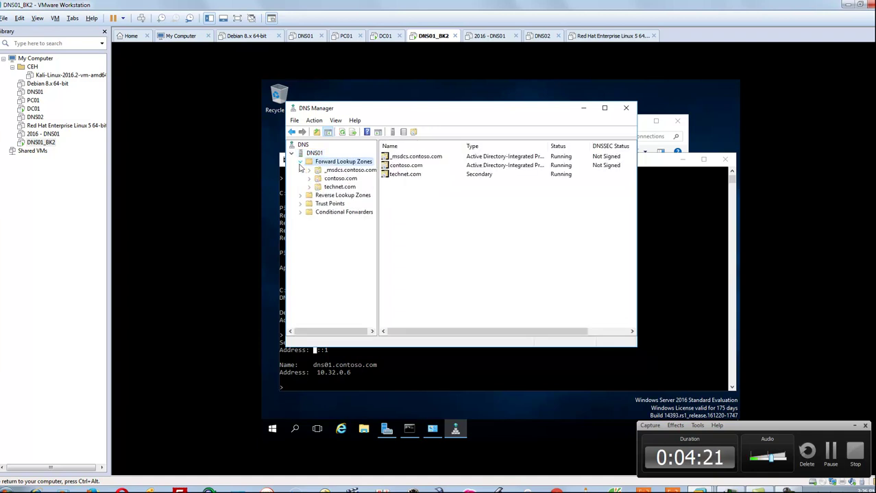
- Delete the technet.com zone, confirming the deletion
{"action": "left_click", "coordinate": [340, 187]}
{"action": "right_click", "coordinate": [341, 188]}
{"action": "left_click", "coordinate": [369, 256]}
{"action": "left_click", "coordinate": [530, 288]}
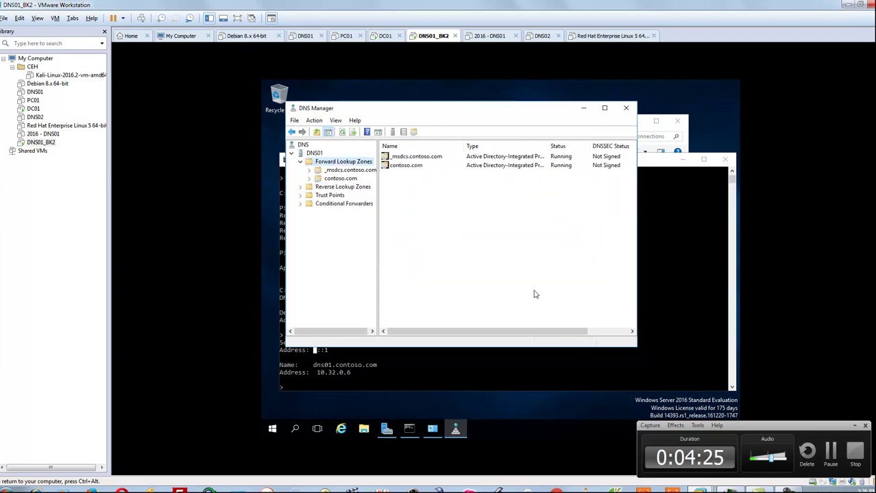
{"action": "right_click", "coordinate": [324, 163]}
- In the New Zone Wizard, choose a non-AD secondary zone named tech.com
{"action": "left_click", "coordinate": [347, 172]}
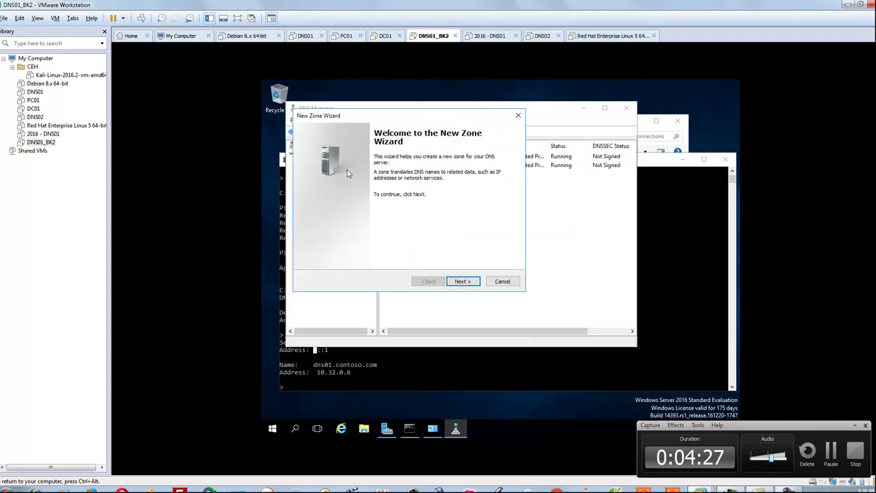
{"action": "left_click", "coordinate": [461, 282]}
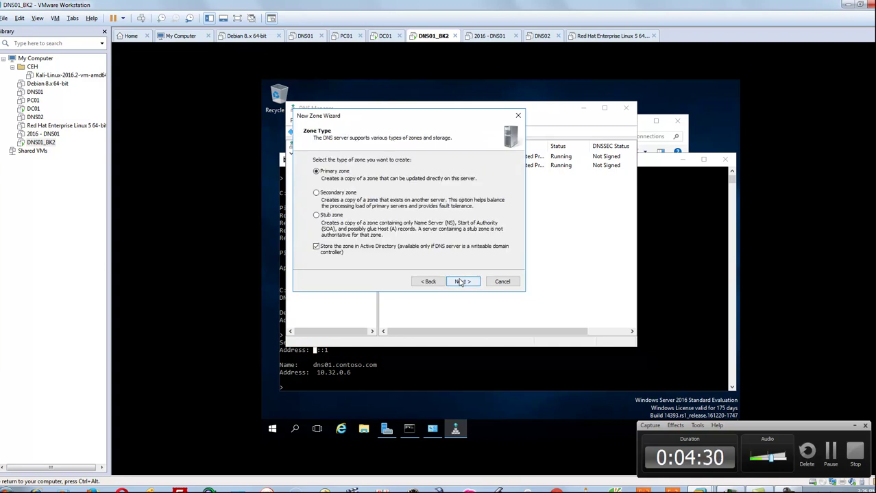
{"action": "left_click", "coordinate": [331, 249]}
{"action": "left_click", "coordinate": [337, 192]}
{"action": "left_click", "coordinate": [458, 282]}
{"action": "type", "text": "tech.com"}
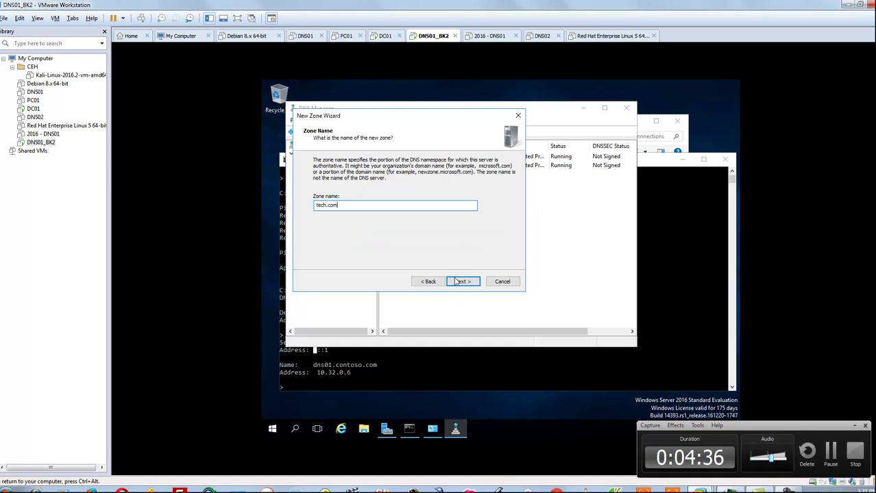
{"action": "left_click", "coordinate": [456, 282]}
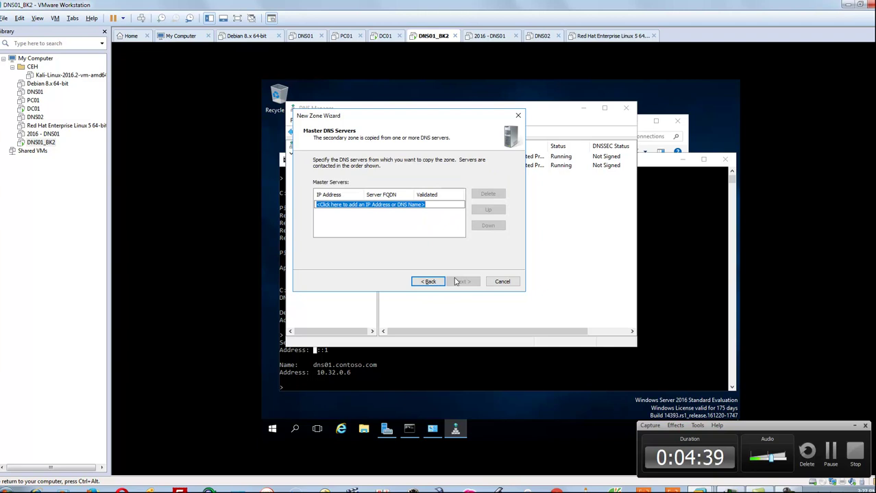
- Set 10.32.0.5 as master, finish the wizard, check the zone, then return to DC01
{"action": "type", "text": "10.32.0.5"}
{"action": "key", "text": "Return"}
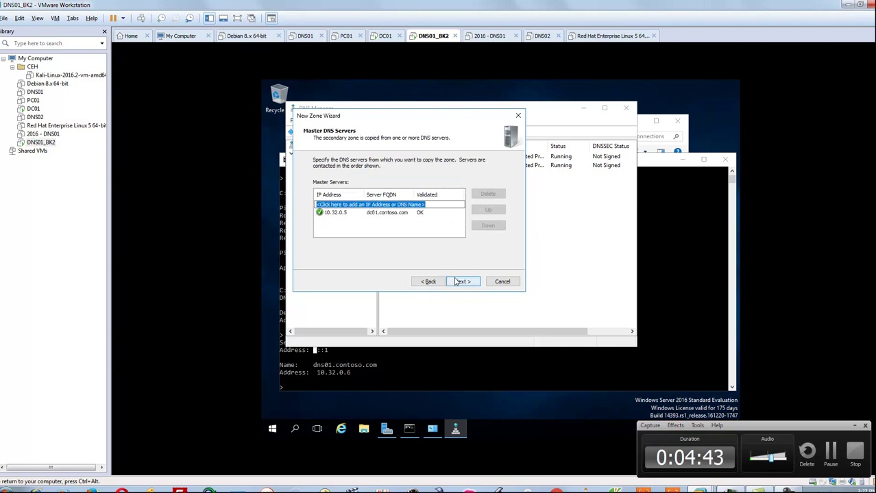
{"action": "left_click", "coordinate": [374, 213]}
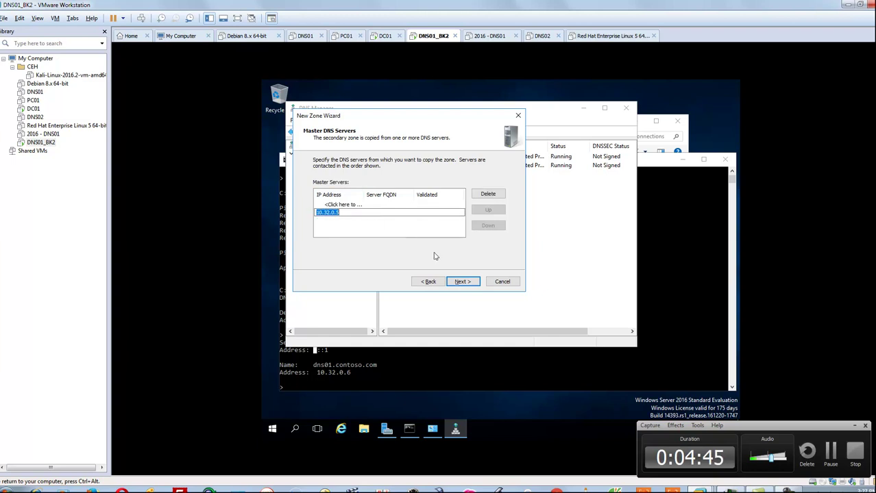
{"action": "left_click", "coordinate": [463, 281]}
{"action": "left_click", "coordinate": [463, 282]}
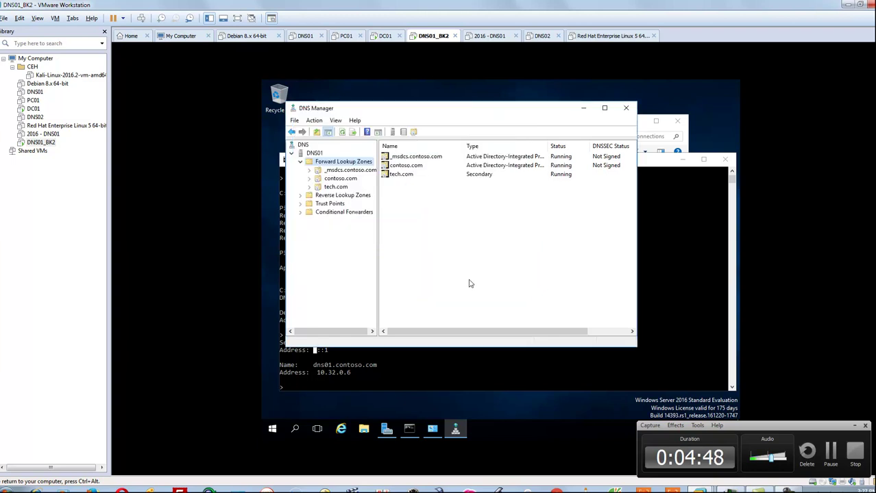
{"action": "left_click", "coordinate": [333, 187]}
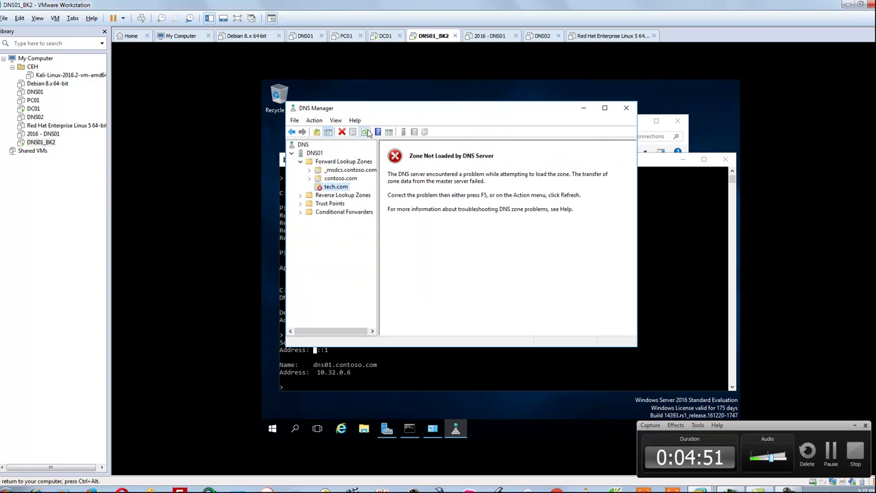
{"action": "left_click", "coordinate": [385, 35]}
- Set tech.com Zone Transfers to 'Only to the following servers' with 10.32.0.6, and apply
{"action": "right_click", "coordinate": [321, 163]}
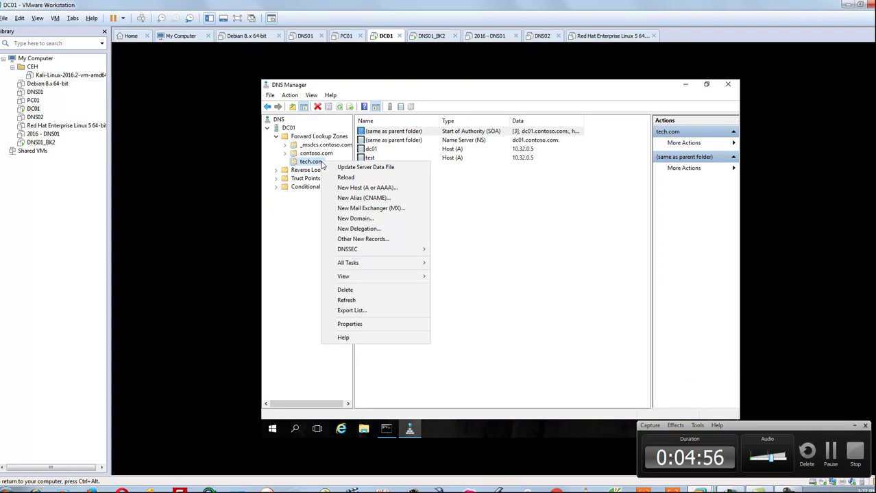
{"action": "left_click", "coordinate": [351, 325]}
{"action": "left_click", "coordinate": [556, 164]}
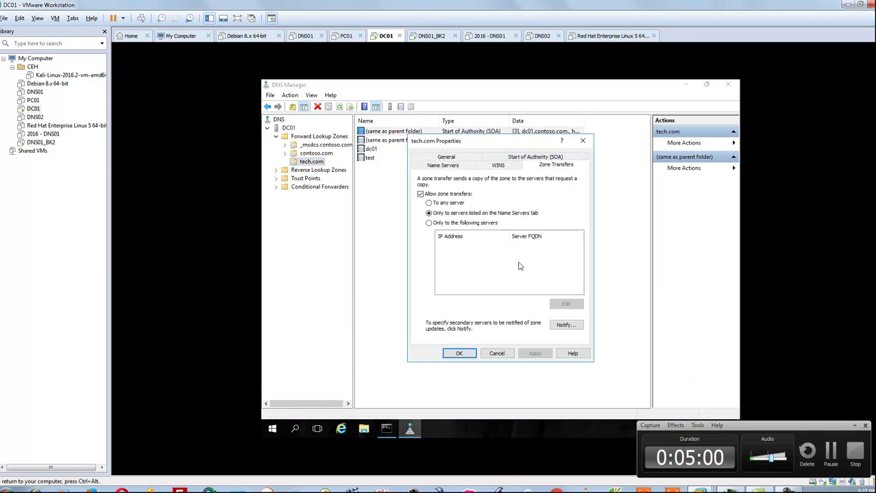
{"action": "left_click", "coordinate": [467, 223]}
{"action": "left_click", "coordinate": [563, 303]}
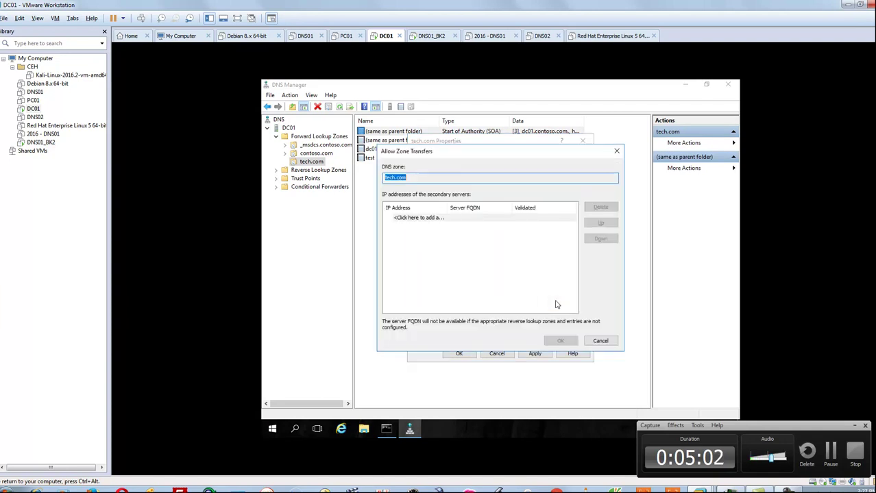
{"action": "left_click", "coordinate": [471, 220]}
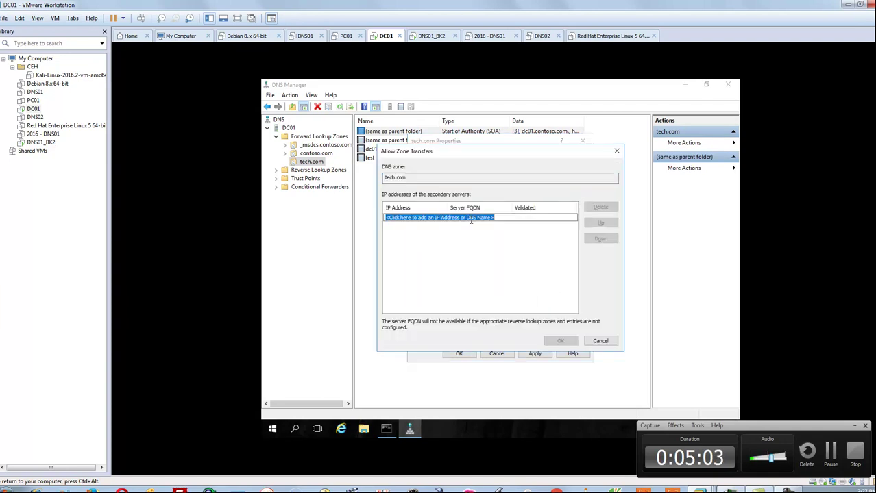
{"action": "type", "text": "10."}
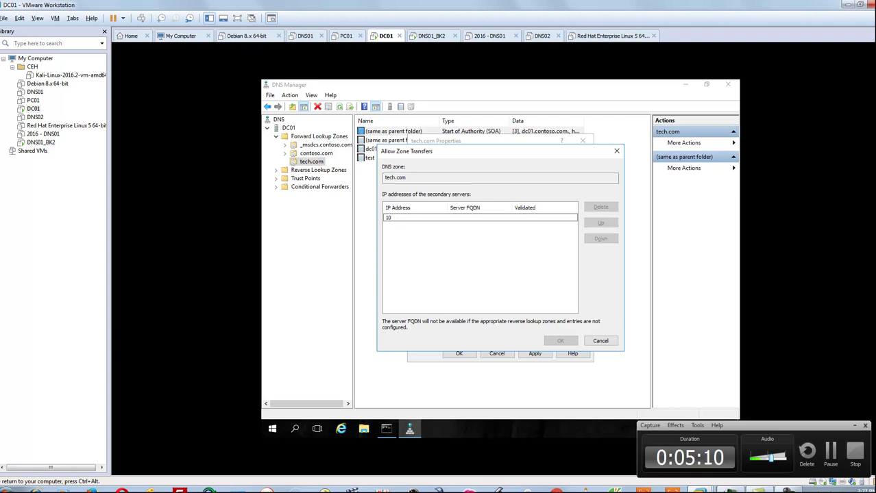
{"action": "type", "text": "32.0.6"}
{"action": "left_click", "coordinate": [519, 252]}
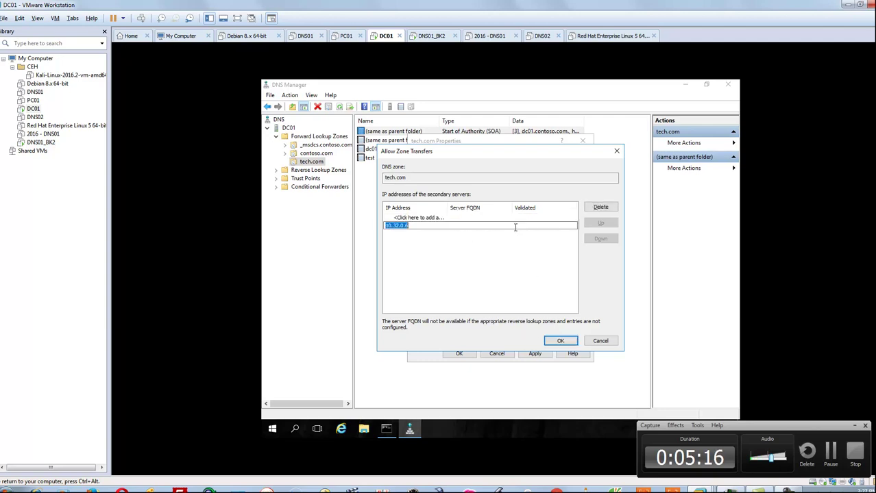
{"action": "left_click", "coordinate": [398, 226]}
{"action": "left_click", "coordinate": [560, 342]}
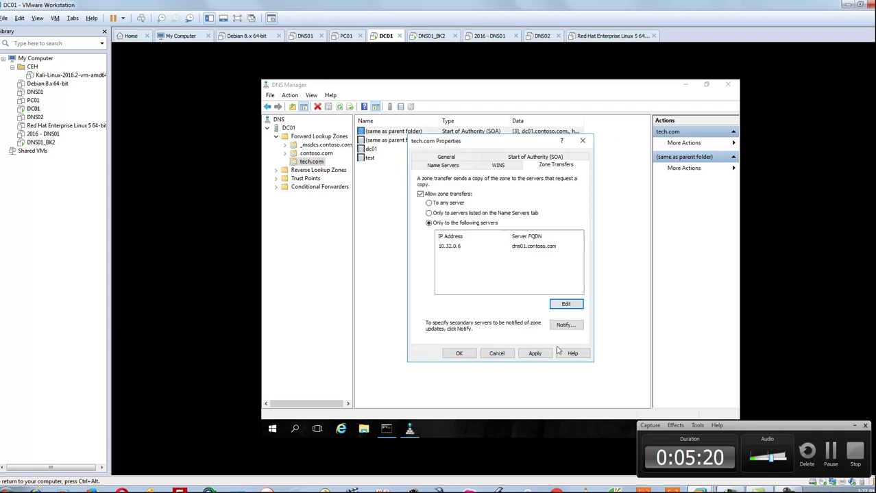
{"action": "left_click", "coordinate": [535, 354]}
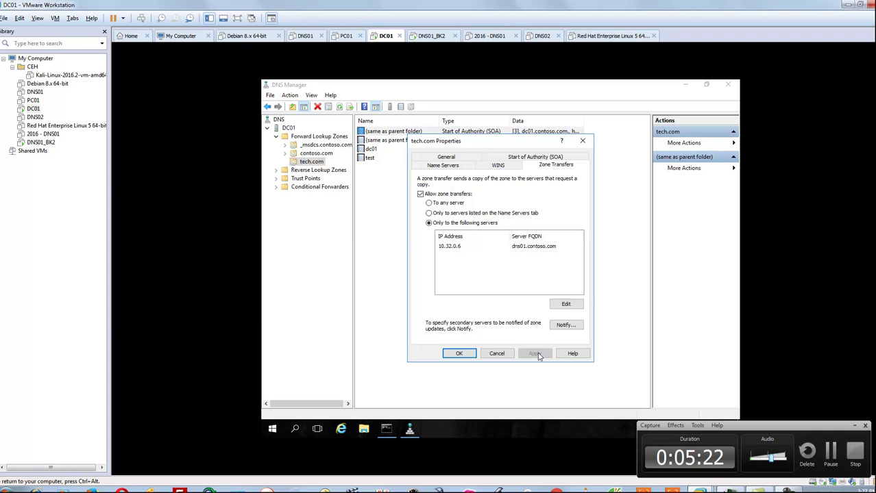
{"action": "left_click", "coordinate": [460, 354]}
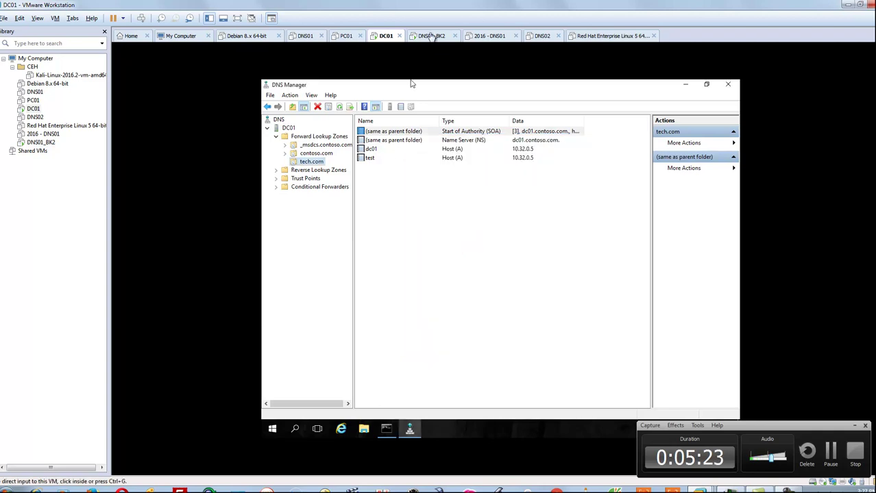
- In tech.com's Name Servers tab, give dc01.contoso.com the IP 10.32.0.5 and apply
{"action": "right_click", "coordinate": [313, 162]}
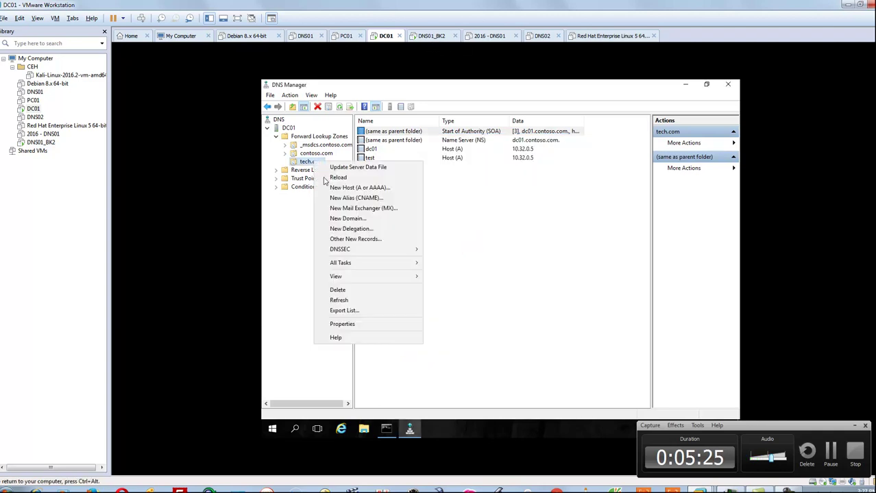
{"action": "left_click", "coordinate": [340, 324]}
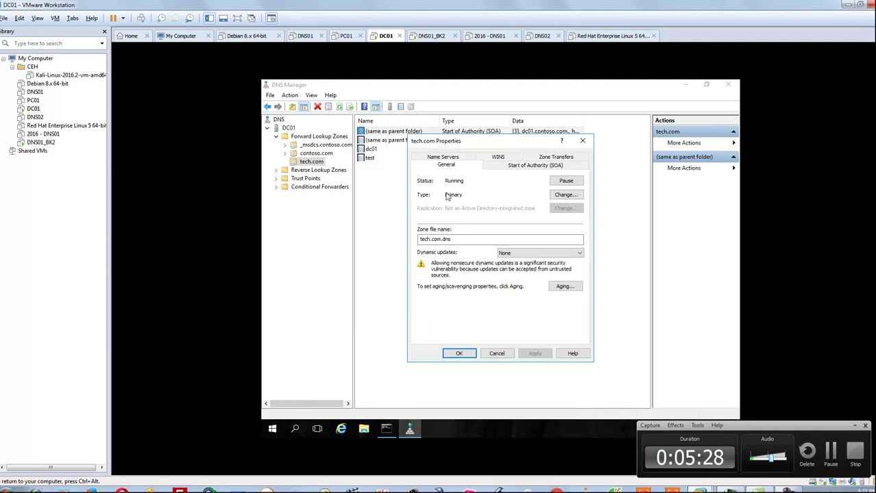
{"action": "left_click", "coordinate": [455, 158]}
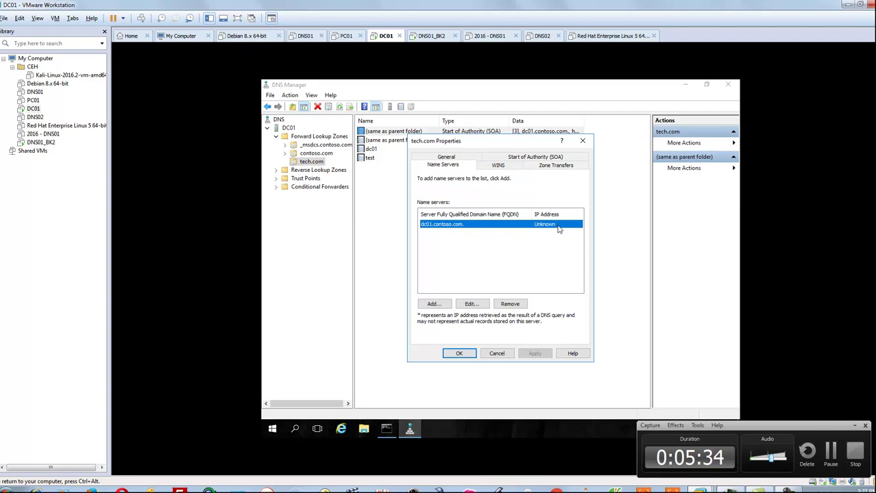
{"action": "left_click", "coordinate": [471, 304]}
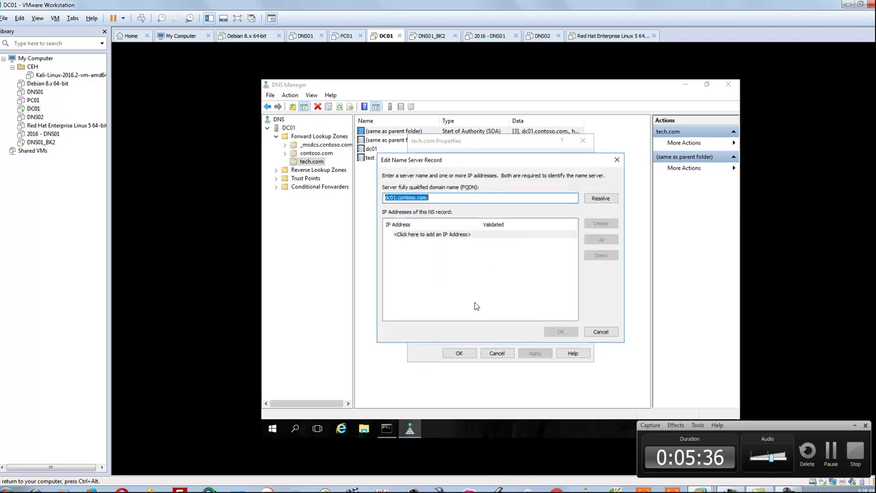
{"action": "left_click", "coordinate": [449, 234]}
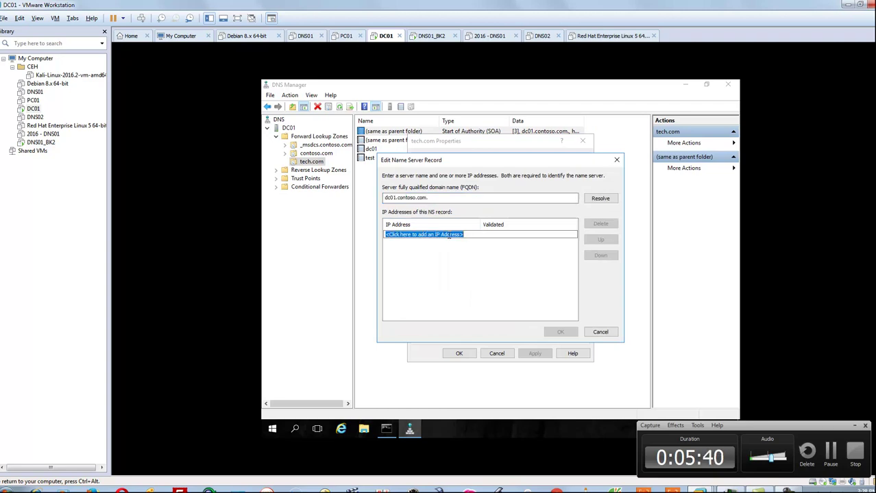
{"action": "type", "text": "10.32.0.5"}
{"action": "key", "text": "Return"}
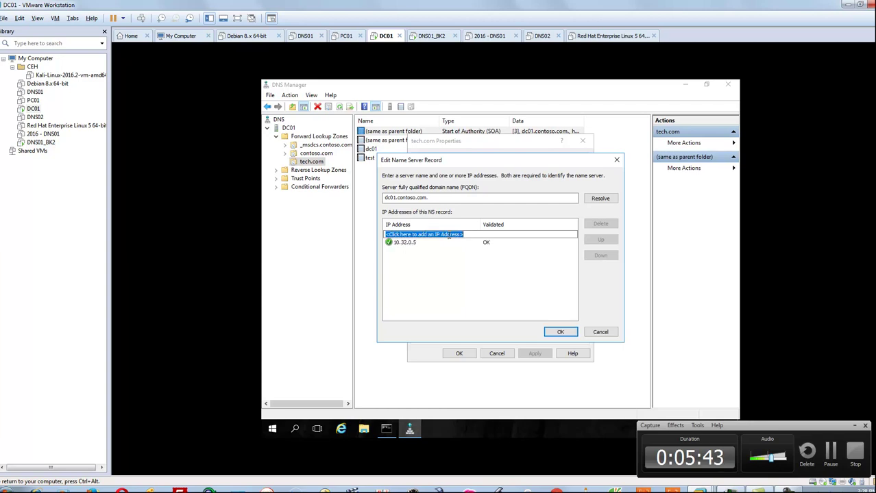
{"action": "left_click", "coordinate": [560, 332]}
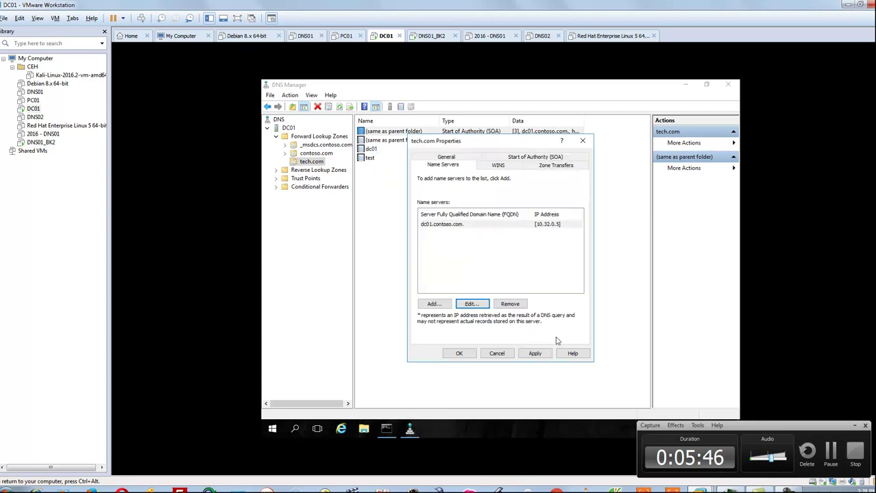
{"action": "left_click", "coordinate": [534, 354]}
{"action": "left_click", "coordinate": [459, 354]}
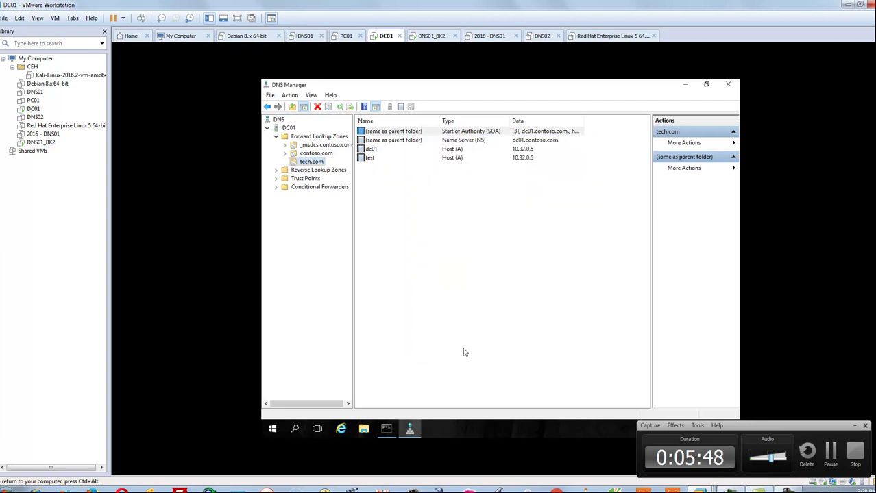
- On DNS01_BK2, refresh the tech.com zone and check its SOA record, then view DC01
{"action": "left_click", "coordinate": [436, 36]}
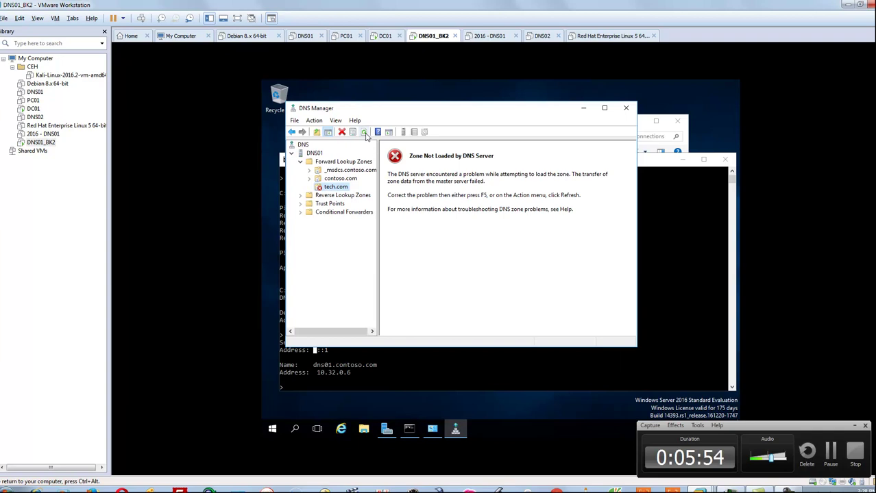
{"action": "left_click", "coordinate": [363, 132]}
{"action": "right_click", "coordinate": [344, 190]}
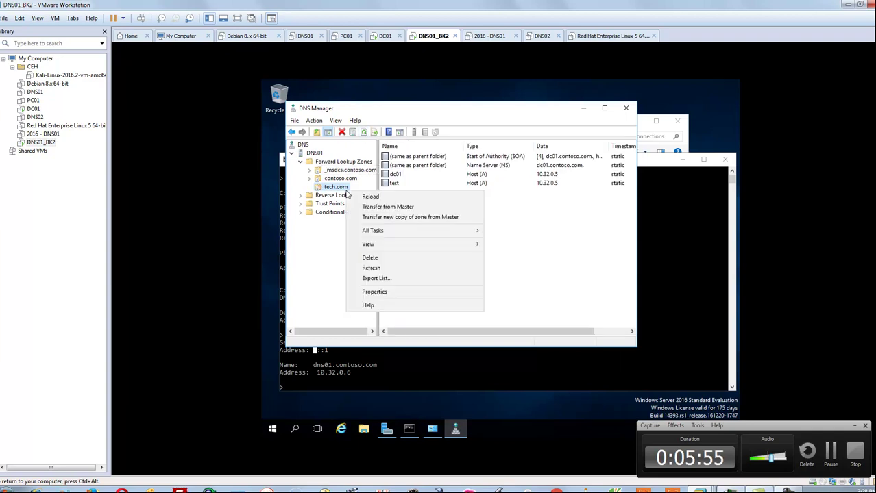
{"action": "left_click", "coordinate": [507, 200]}
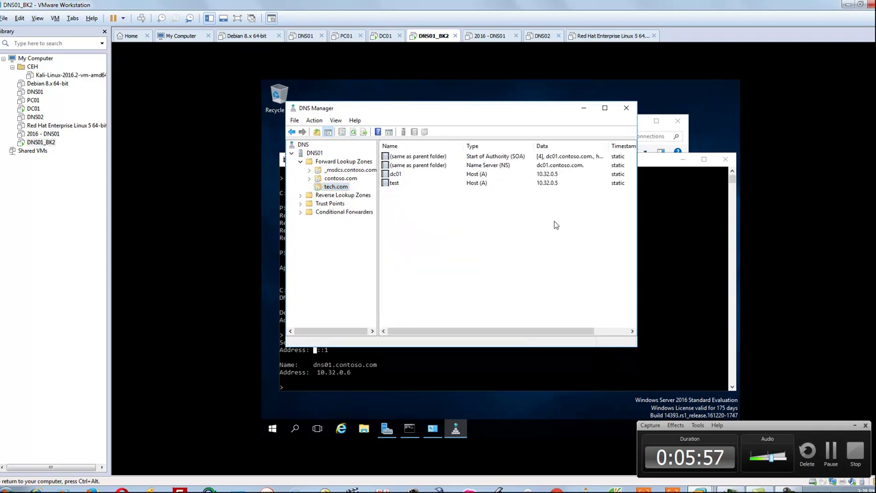
{"action": "left_click", "coordinate": [545, 157]}
{"action": "left_click", "coordinate": [385, 36]}
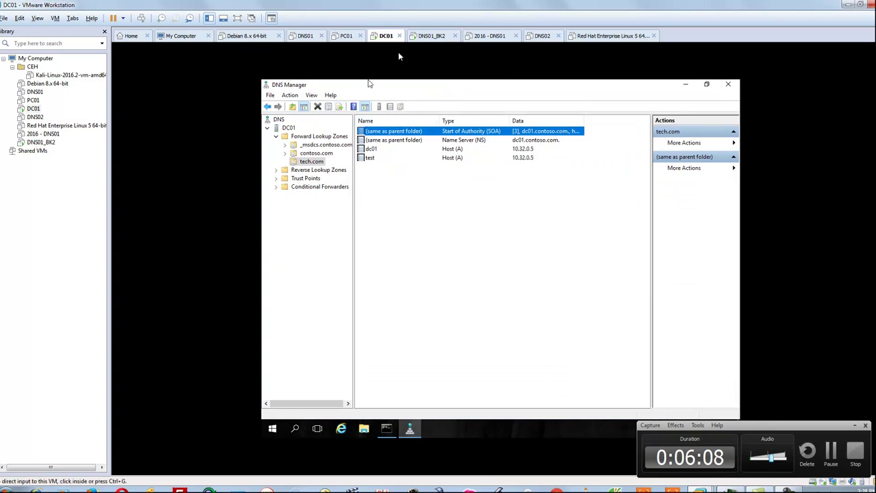
- Run Transfer from Master on DNS01_BK2's tech.com zone, then return to DC01
{"action": "left_click", "coordinate": [420, 38]}
{"action": "right_click", "coordinate": [458, 217]}
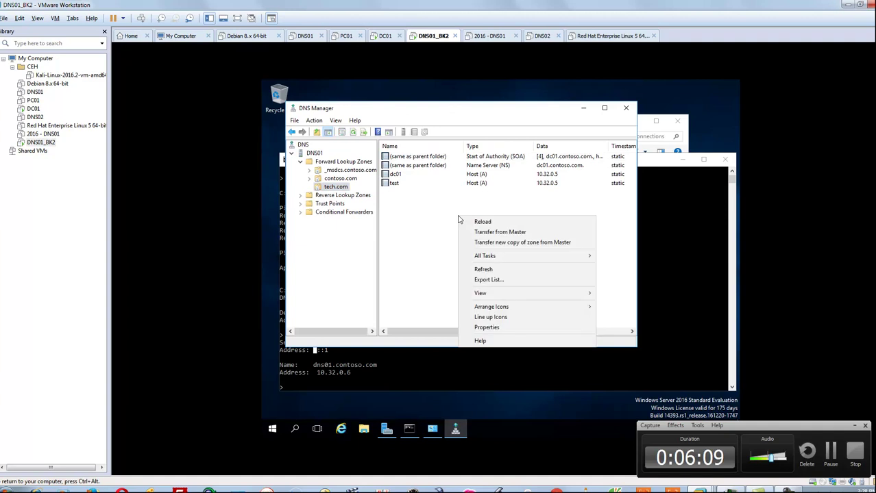
{"action": "right_click", "coordinate": [340, 189]}
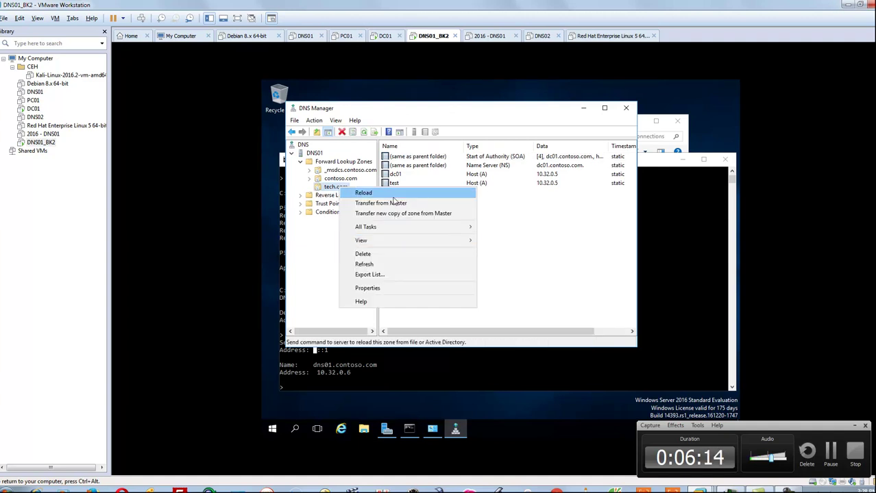
{"action": "left_click", "coordinate": [394, 204]}
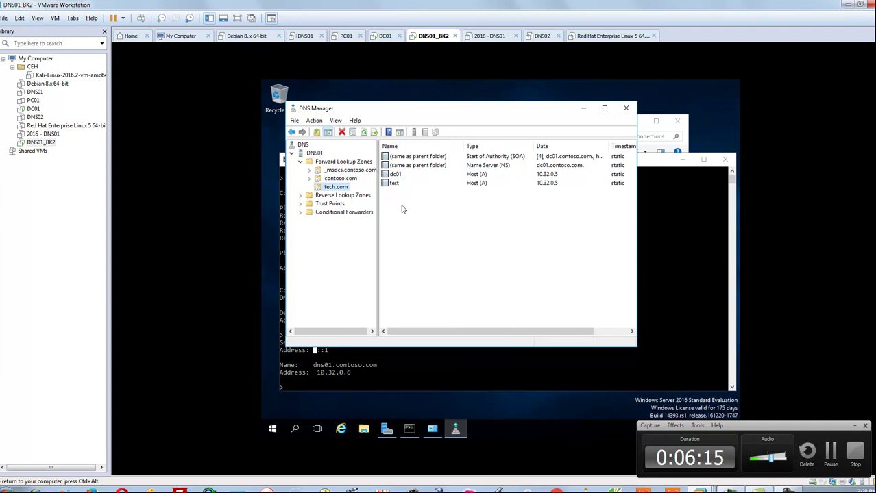
{"action": "left_click", "coordinate": [385, 38]}
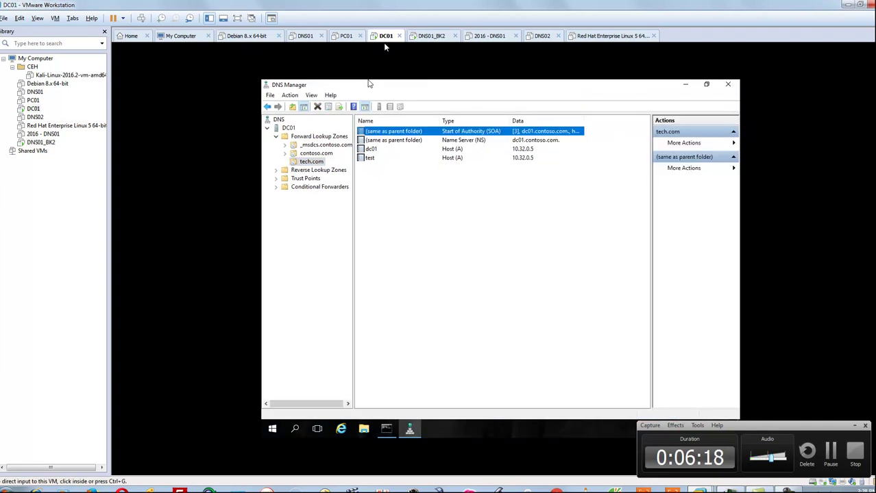
- Refresh DC01's tech.com records and check the SOA serial is now 4
{"action": "left_click", "coordinate": [307, 162]}
{"action": "key", "text": "F5"}
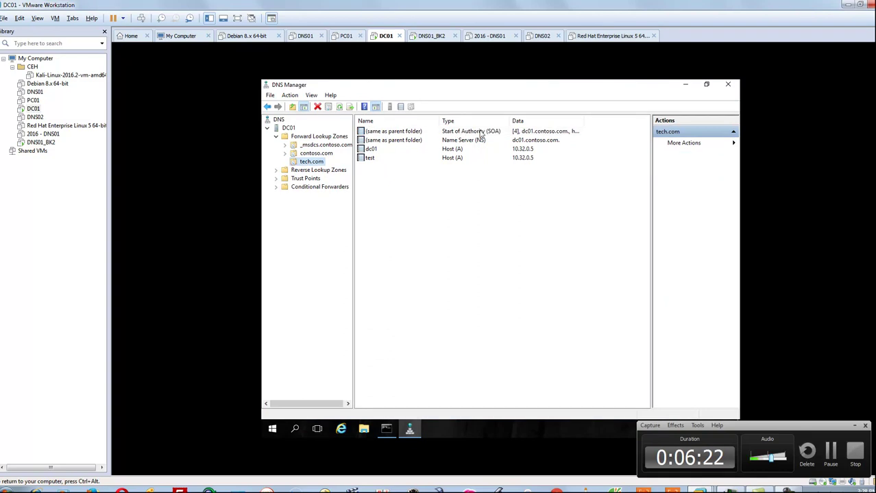
{"action": "left_click", "coordinate": [500, 132]}
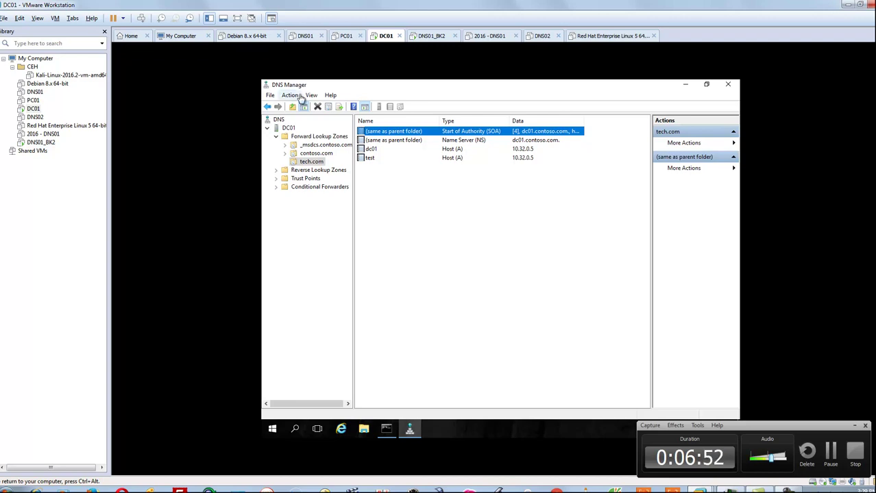
- Toggle between the VMs and bring DNS01_BK2's command prompt to the front
{"action": "left_click", "coordinate": [431, 36]}
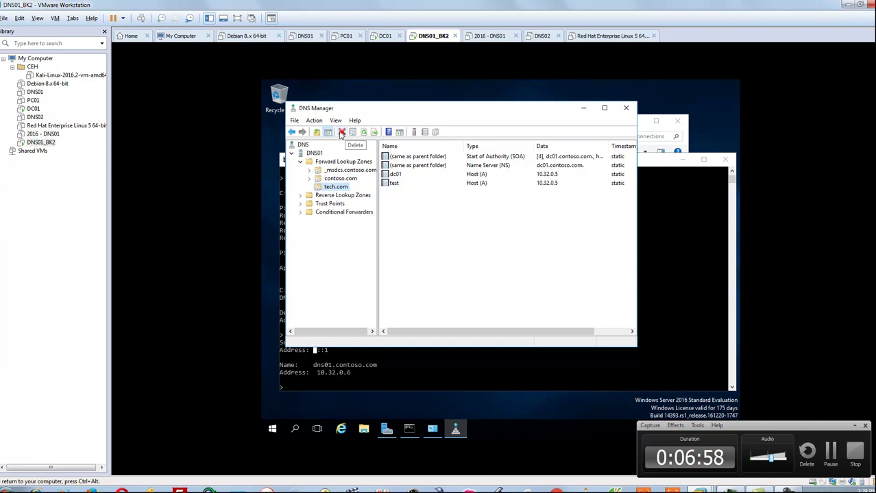
{"action": "left_click", "coordinate": [387, 37]}
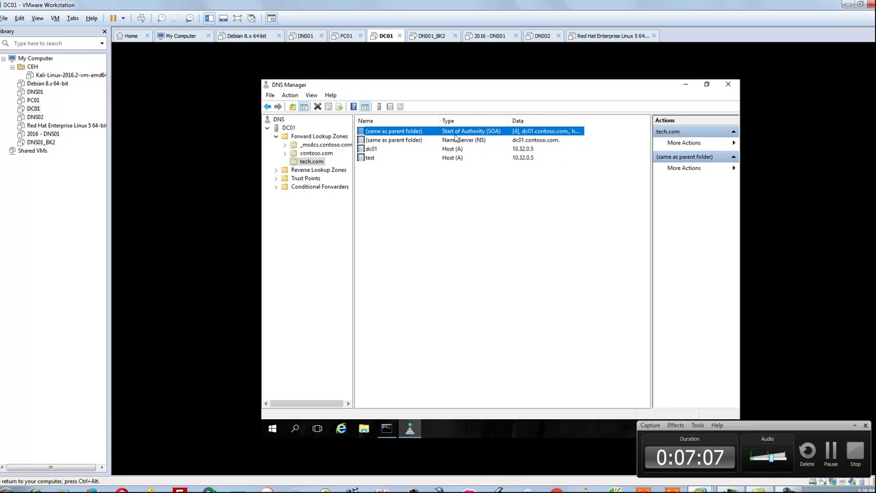
{"action": "left_click", "coordinate": [430, 36]}
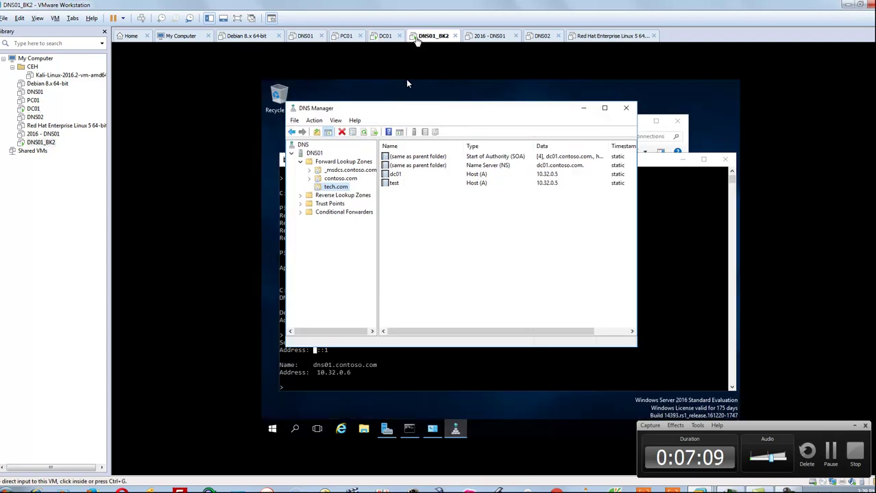
{"action": "left_click", "coordinate": [432, 163]}
{"action": "left_click", "coordinate": [692, 254]}
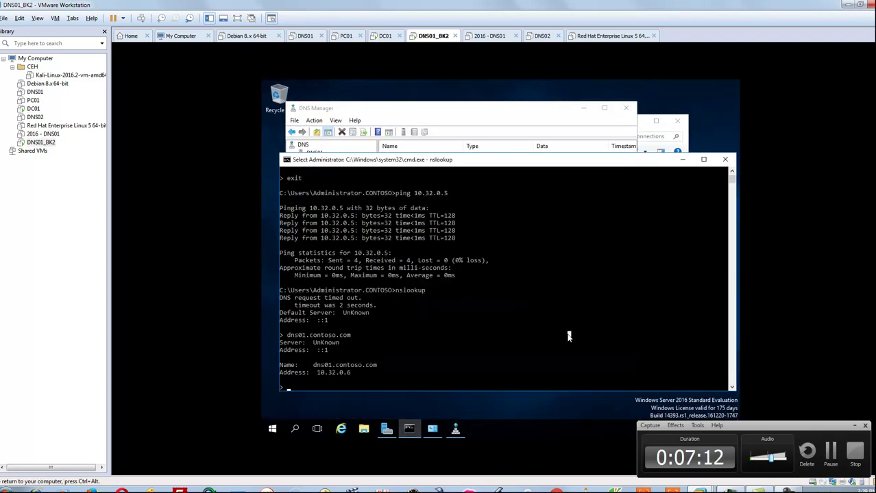
- Exit nslookup and start it again with the previous command
{"action": "type", "text": "exit"}
{"action": "key", "text": "Return"}
{"action": "key", "text": "Up"}
{"action": "key", "text": "Return"}
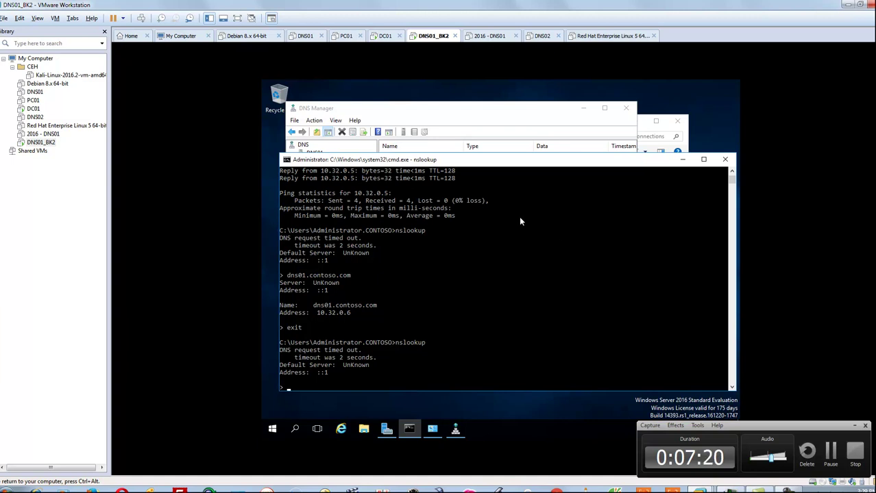
- Browse contoso.com's host records and review its name server list without changes
{"action": "left_click", "coordinate": [527, 137]}
{"action": "left_click", "coordinate": [349, 179]}
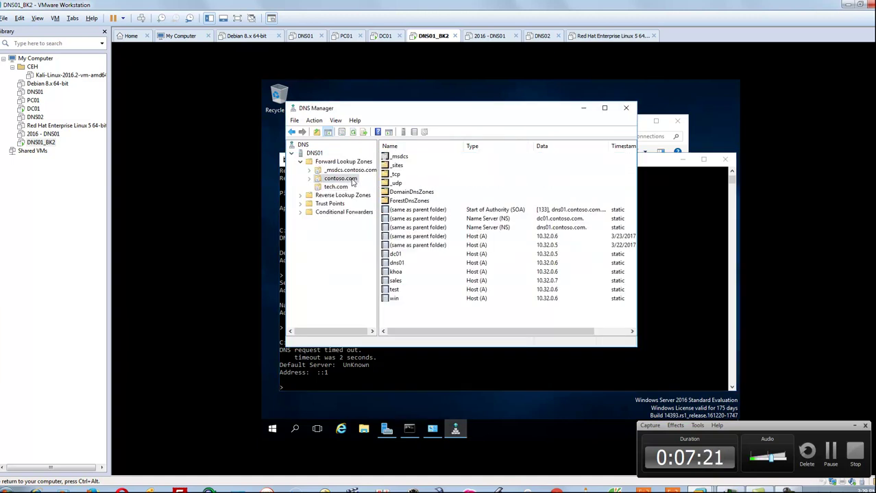
{"action": "left_click", "coordinate": [444, 265]}
{"action": "left_click", "coordinate": [446, 247]}
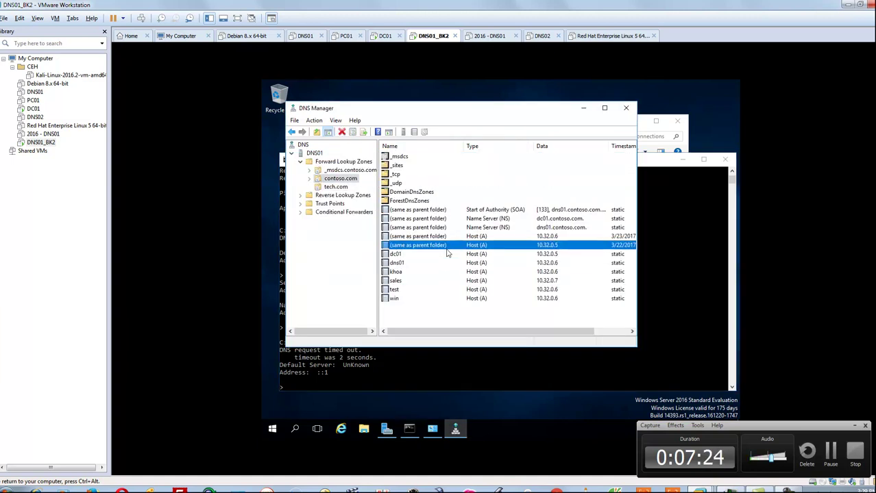
{"action": "left_click", "coordinate": [448, 255]}
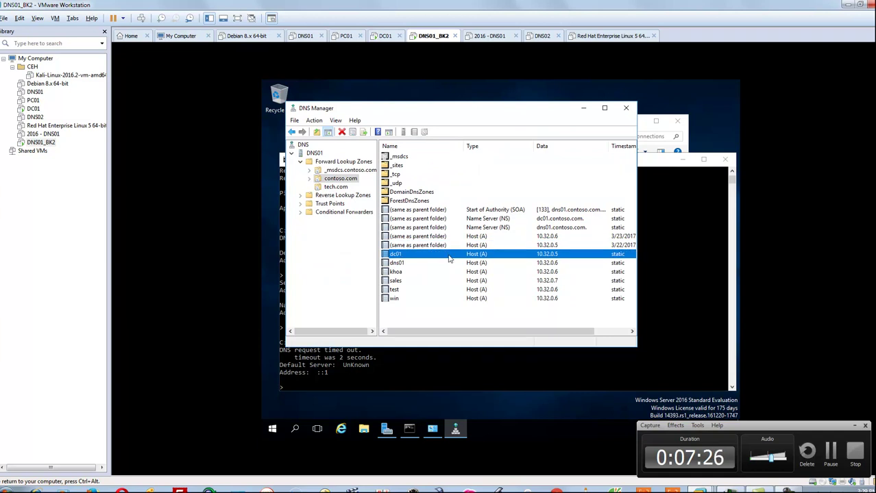
{"action": "double_click", "coordinate": [469, 220]}
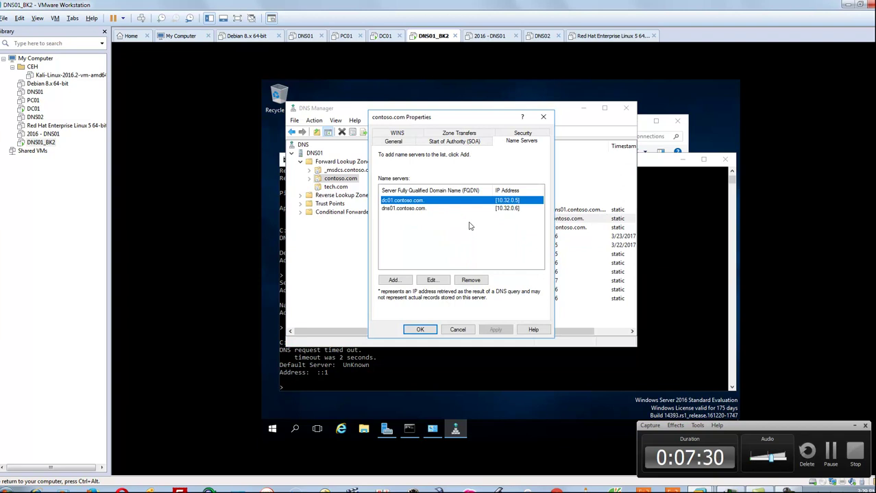
{"action": "left_click", "coordinate": [457, 330]}
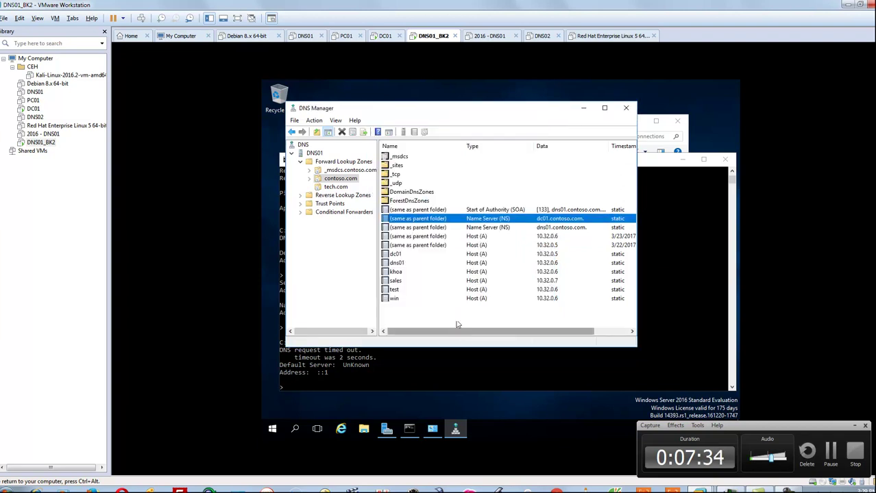
- Review the dc01 record's properties, then return to the nslookup console
{"action": "left_click", "coordinate": [474, 210]}
{"action": "left_click", "coordinate": [468, 237]}
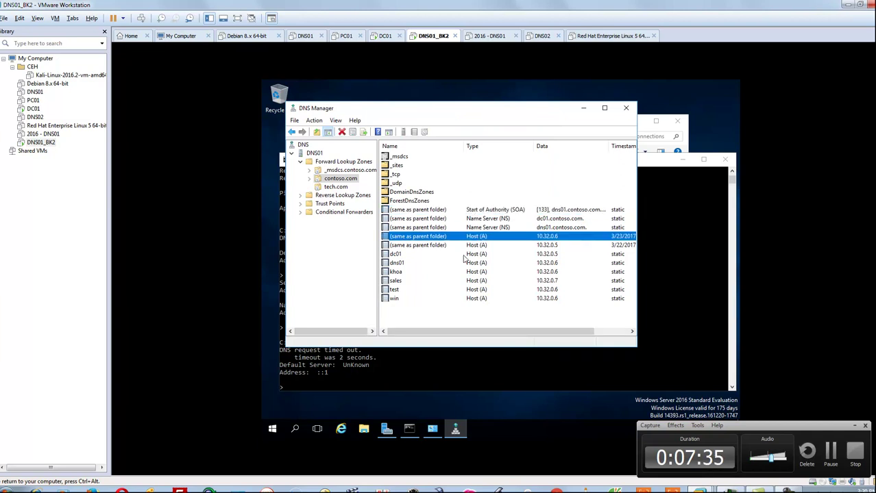
{"action": "double_click", "coordinate": [465, 255]}
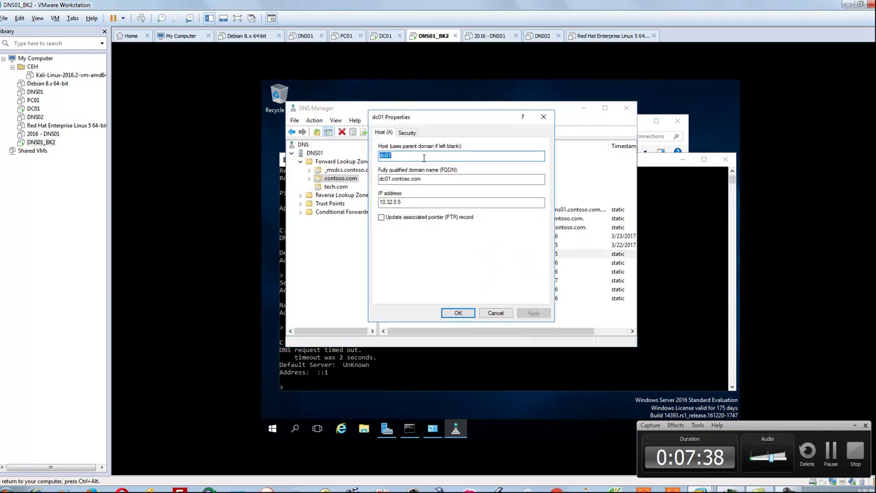
{"action": "left_click", "coordinate": [505, 316]}
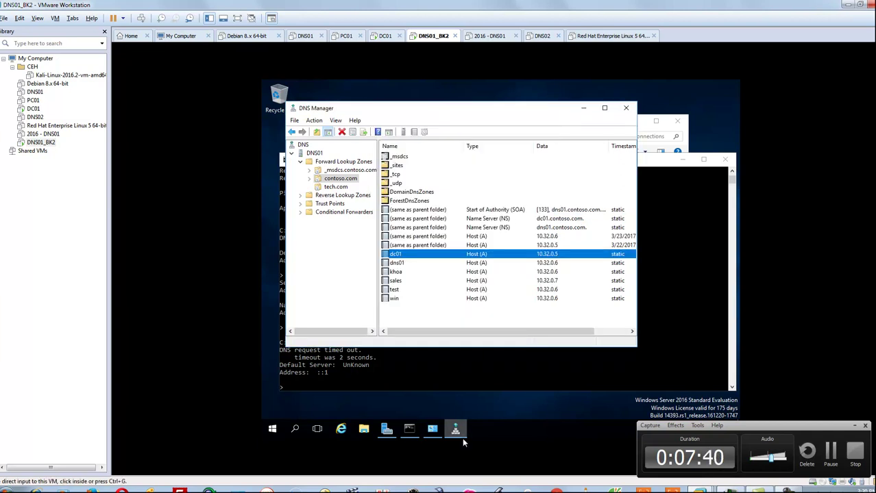
{"action": "left_click", "coordinate": [409, 429]}
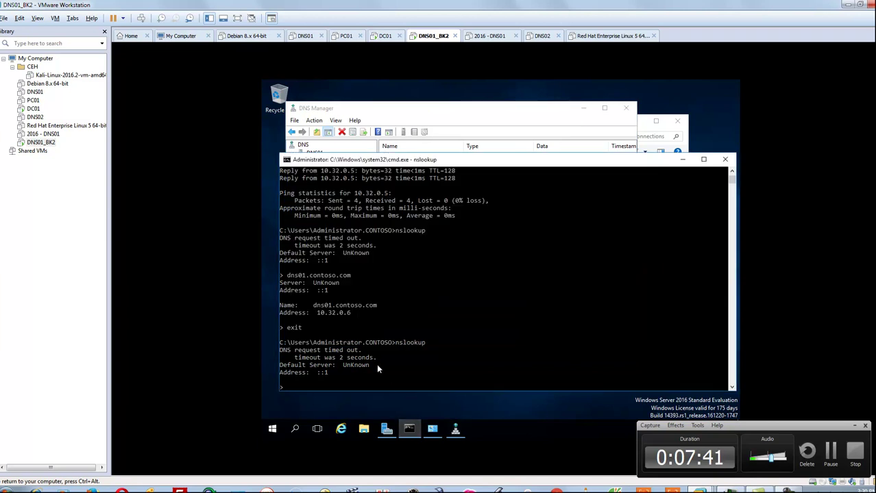
- Open Network Connections with ncpa.cpl from the Run prompt, after fixing the mistyped 'ncpa.pcl'
{"action": "key", "text": "super+r"}
{"action": "type", "text": "ncpa.pcl"}
{"action": "key", "text": "Return"}
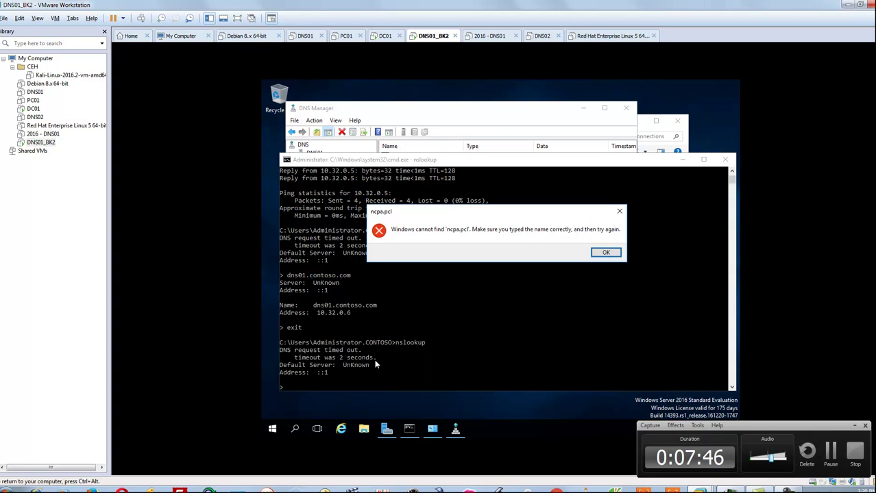
{"action": "left_click", "coordinate": [605, 252]}
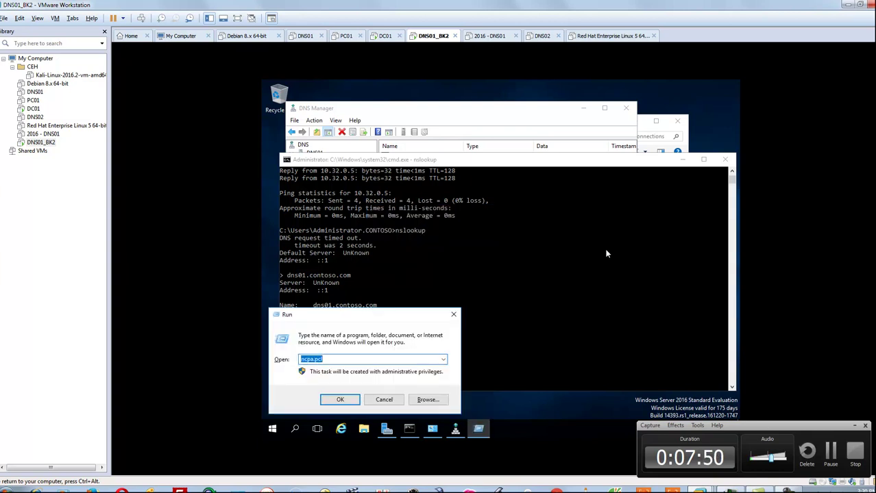
{"action": "type", "text": "nc"}
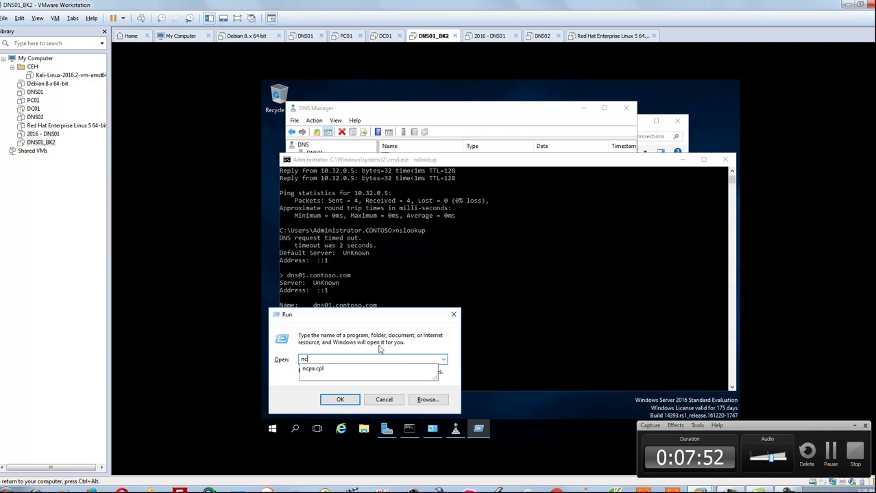
{"action": "left_click", "coordinate": [332, 370]}
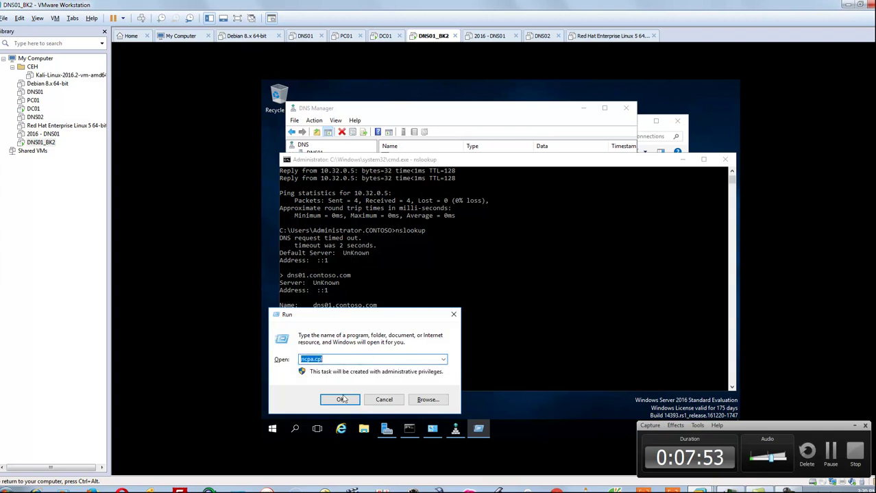
{"action": "left_click", "coordinate": [339, 400]}
- Check Ethernet0's IPv4 DNS servers (10.32.0.5, 127.0.0.1) unchanged, then return to the nslookup console
{"action": "double_click", "coordinate": [370, 179]}
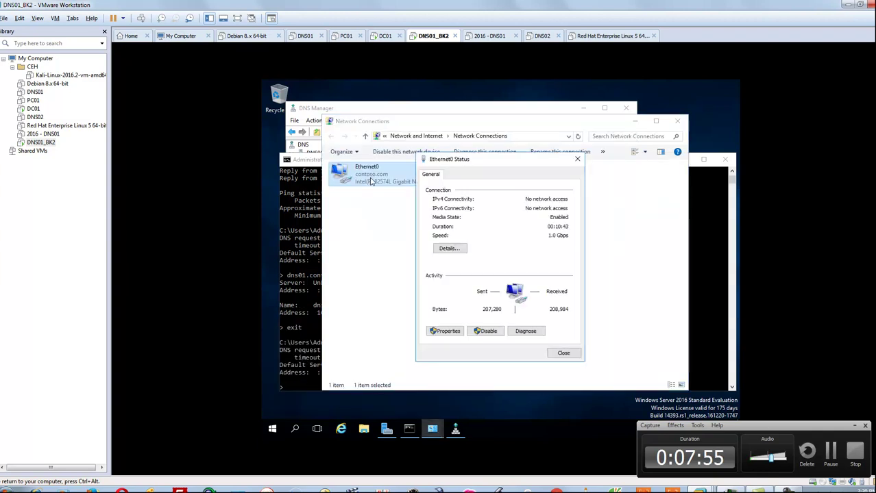
{"action": "left_click", "coordinate": [449, 331]}
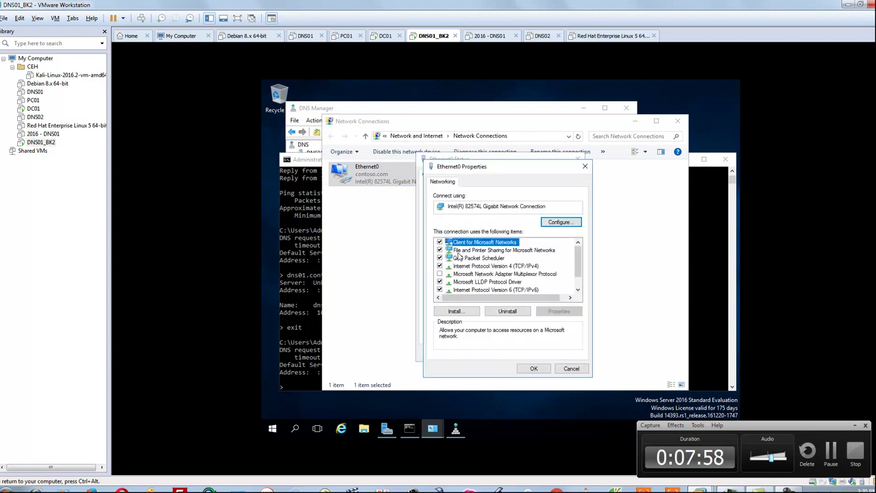
{"action": "double_click", "coordinate": [515, 269]}
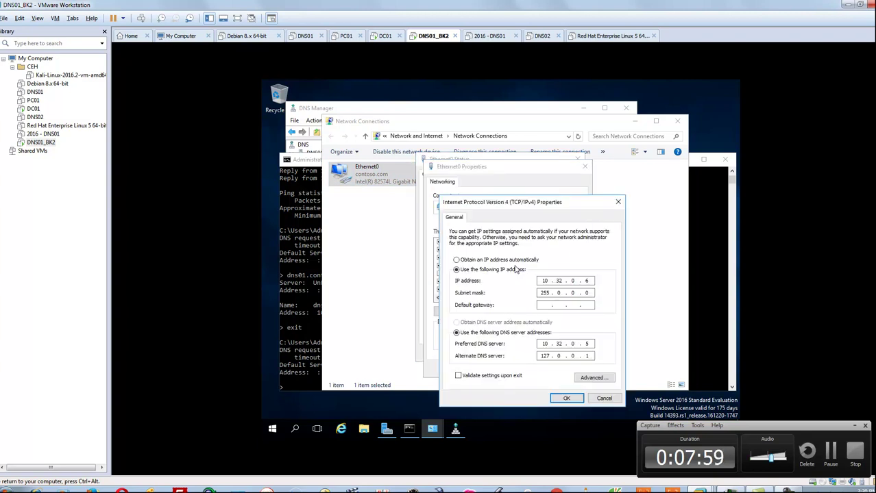
{"action": "left_click", "coordinate": [518, 261]}
{"action": "left_click", "coordinate": [513, 271]}
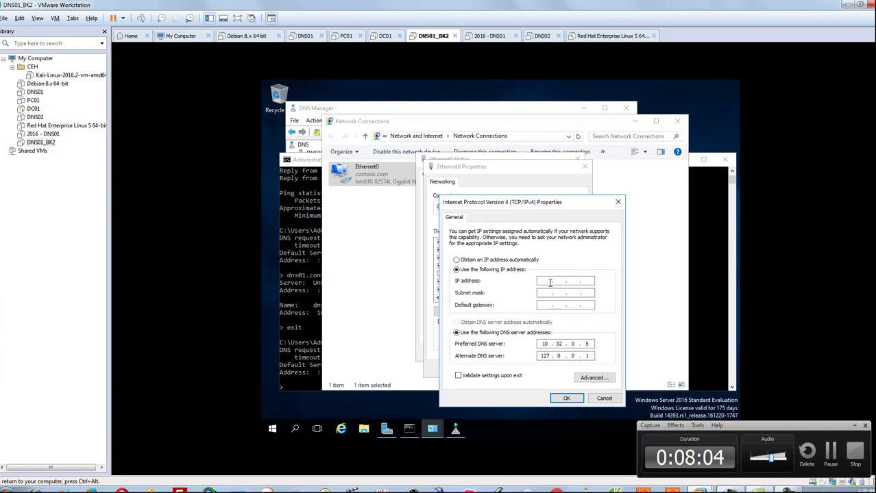
{"action": "left_click", "coordinate": [602, 399]}
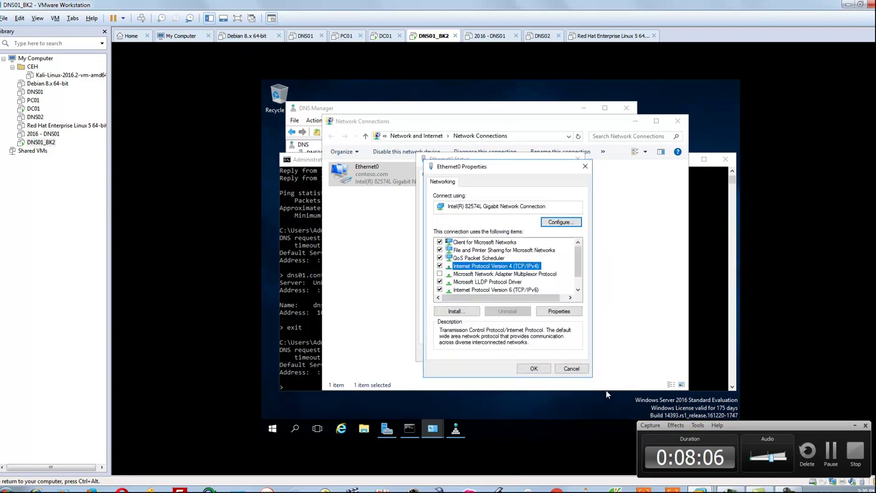
{"action": "left_click", "coordinate": [575, 359]}
{"action": "left_click", "coordinate": [569, 355]}
{"action": "left_click", "coordinate": [720, 280]}
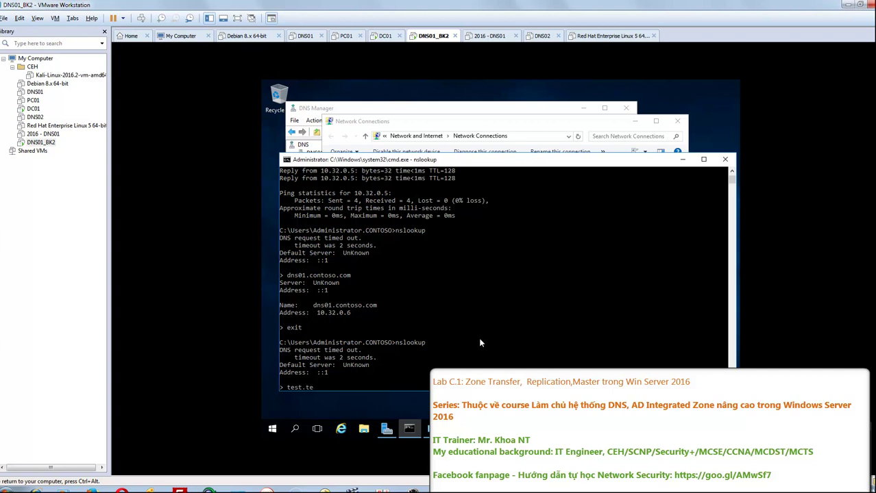
- Resolve test.tech.com and dc01 in nslookup, both to 10.32.0.5, then close the command prompt
{"action": "type", "text": "test.tech.com"}
{"action": "key", "text": "Return"}
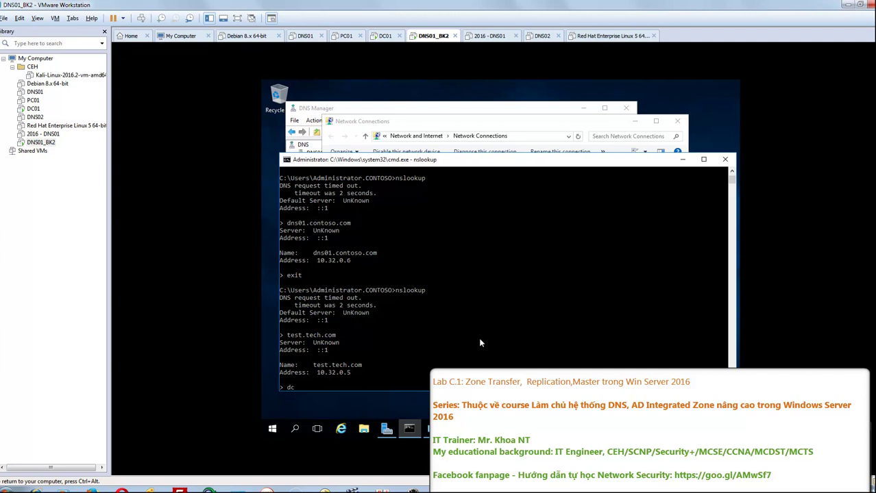
{"action": "type", "text": "01"}
{"action": "key", "text": "Return"}
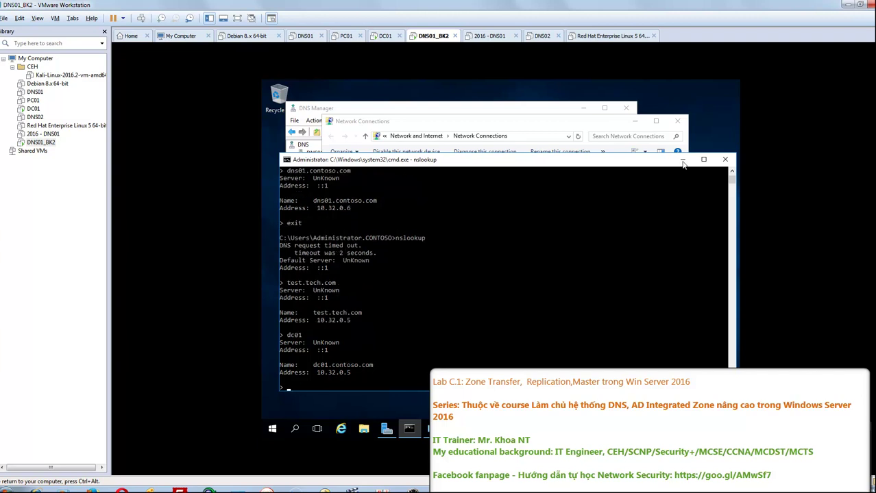
{"action": "left_click", "coordinate": [725, 159]}
- Close Network Connections and open the contoso.com zone's Properties in DNS Manager
{"action": "left_click", "coordinate": [677, 122]}
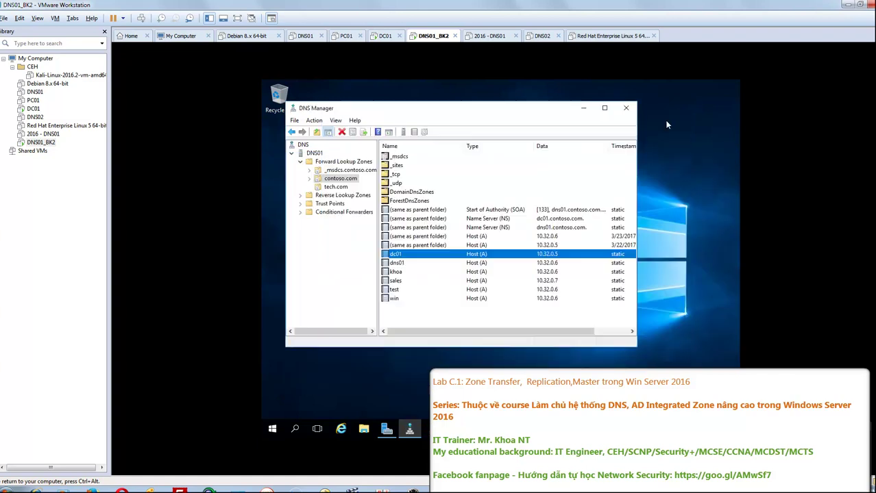
{"action": "left_click", "coordinate": [335, 187]}
{"action": "left_click", "coordinate": [338, 179]}
{"action": "right_click", "coordinate": [335, 180]}
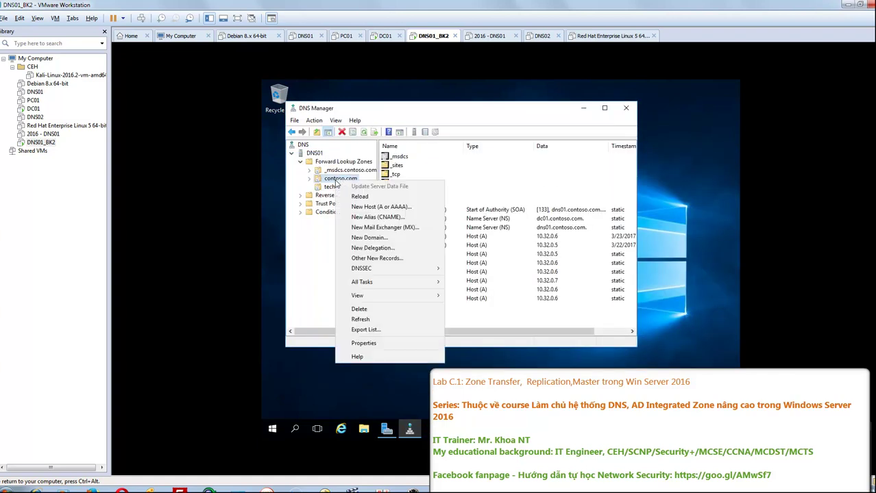
{"action": "left_click", "coordinate": [364, 345]}
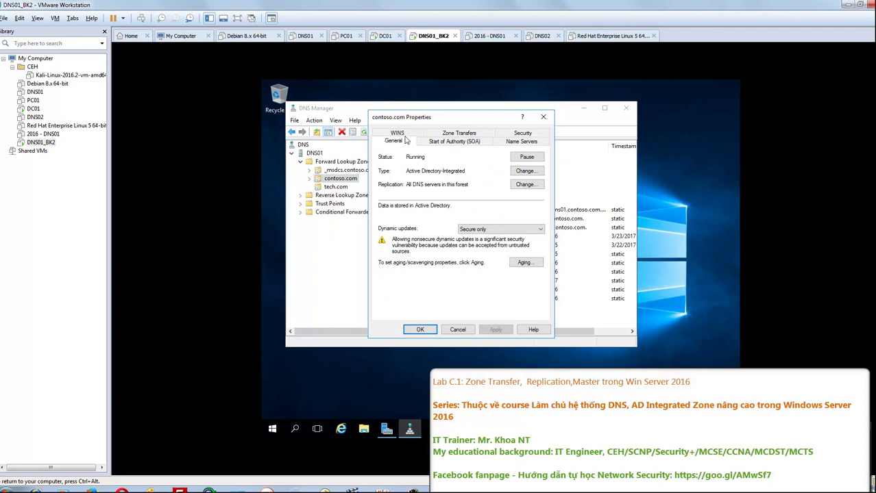
- Review contoso.com's SOA, Name Servers and Zone Transfers tabs unchanged, then switch to DC01
{"action": "left_click", "coordinate": [450, 142]}
{"action": "left_click", "coordinate": [522, 142]}
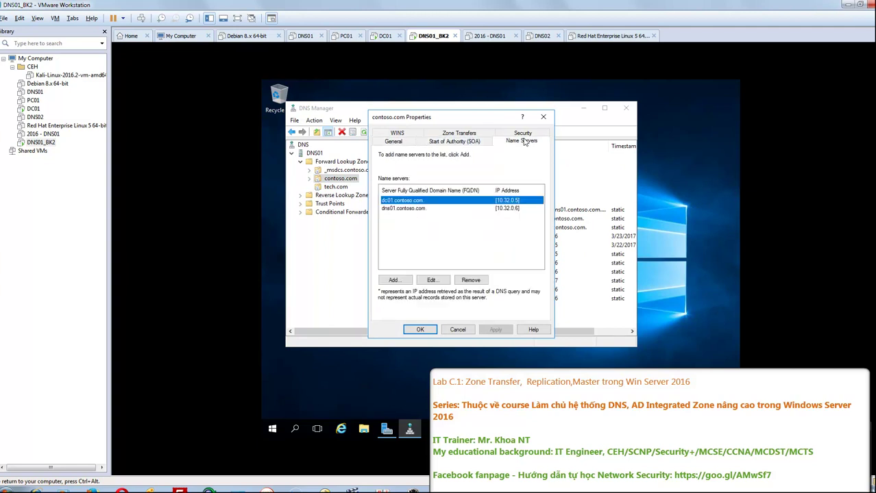
{"action": "left_click", "coordinate": [463, 134]}
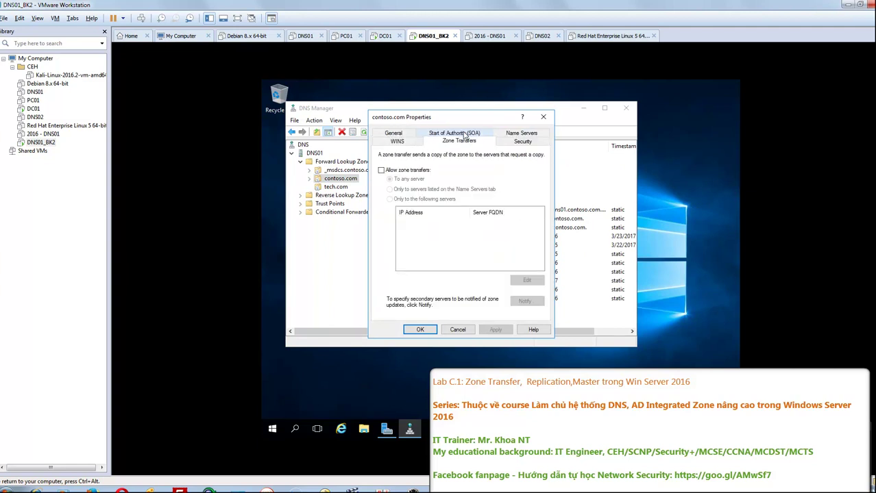
{"action": "left_click", "coordinate": [397, 141]}
{"action": "left_click", "coordinate": [463, 142]}
{"action": "left_click", "coordinate": [414, 172]}
{"action": "left_click", "coordinate": [414, 171]}
{"action": "left_click", "coordinate": [458, 329]}
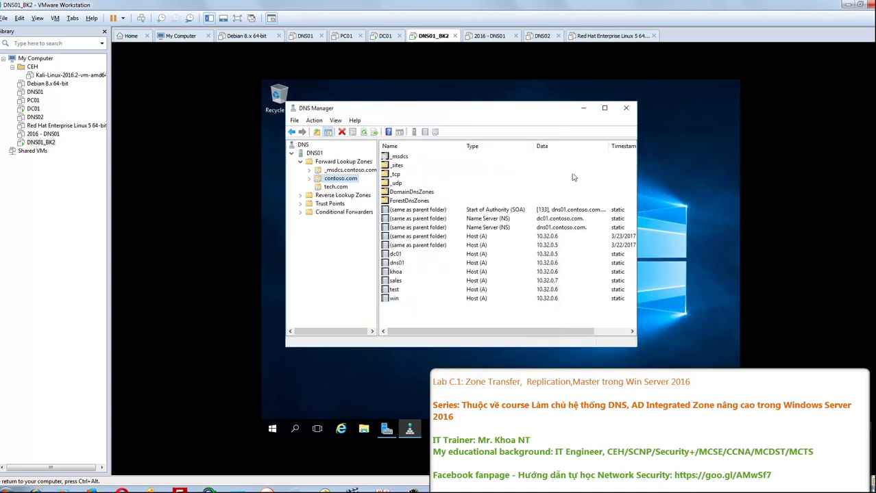
{"action": "left_click", "coordinate": [625, 108]}
{"action": "left_click", "coordinate": [385, 36]}
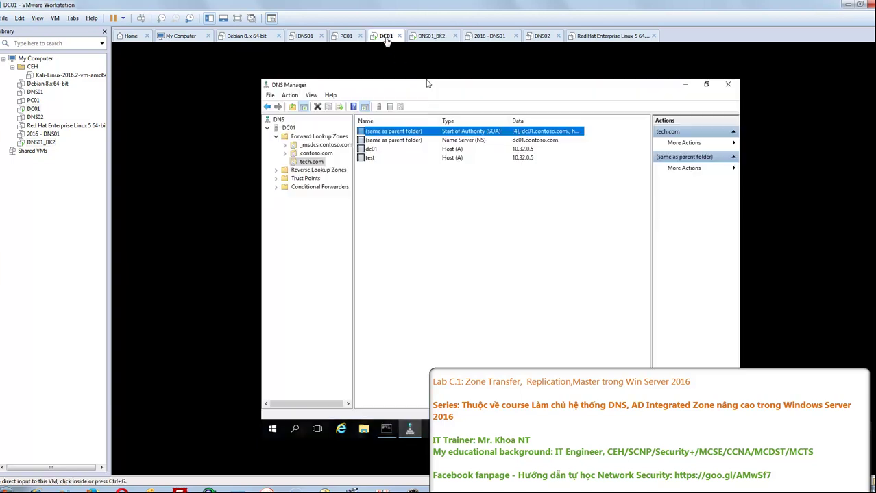